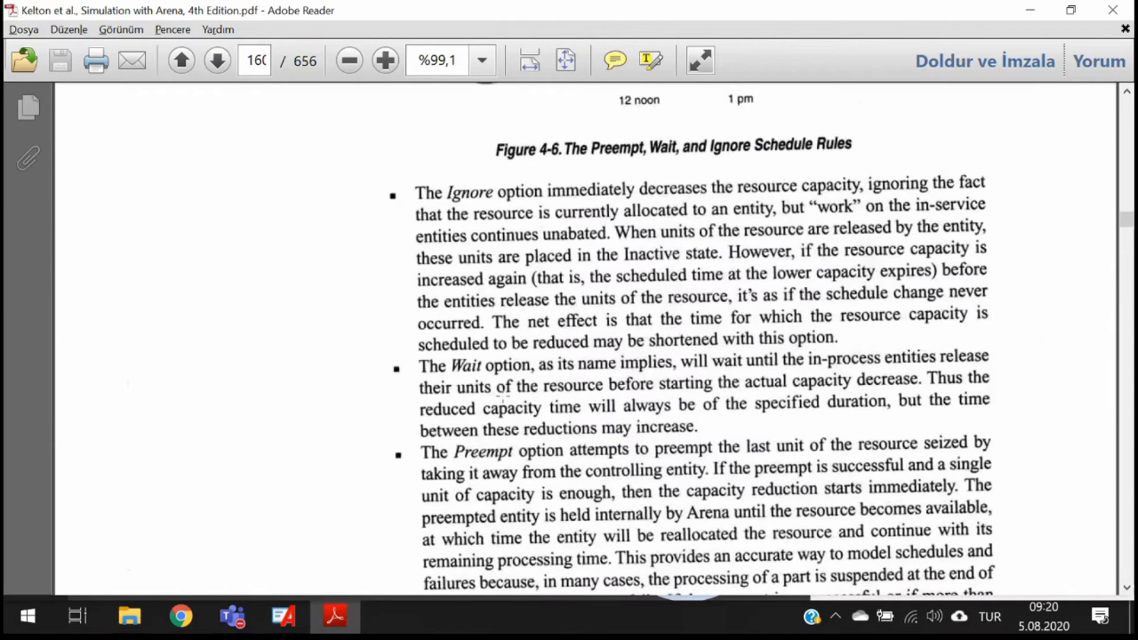
# - Find and read the book's passage on special racks for storing the parts waiting in the rework area
pyautogui.scroll(8, 502, 398)
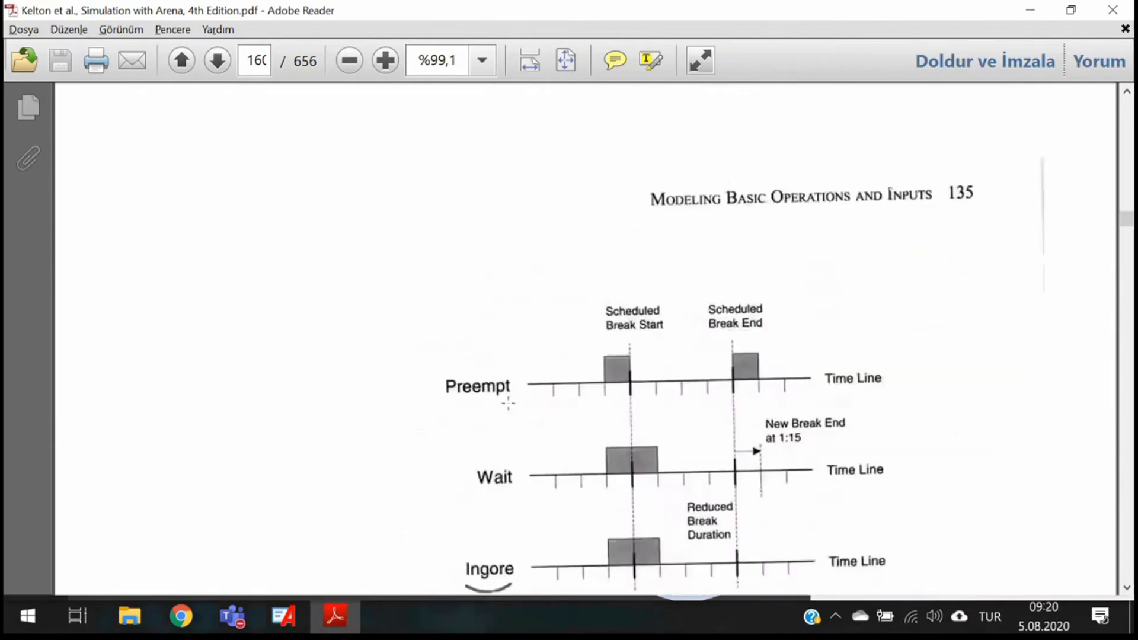
pyautogui.scroll(8, 508, 403)
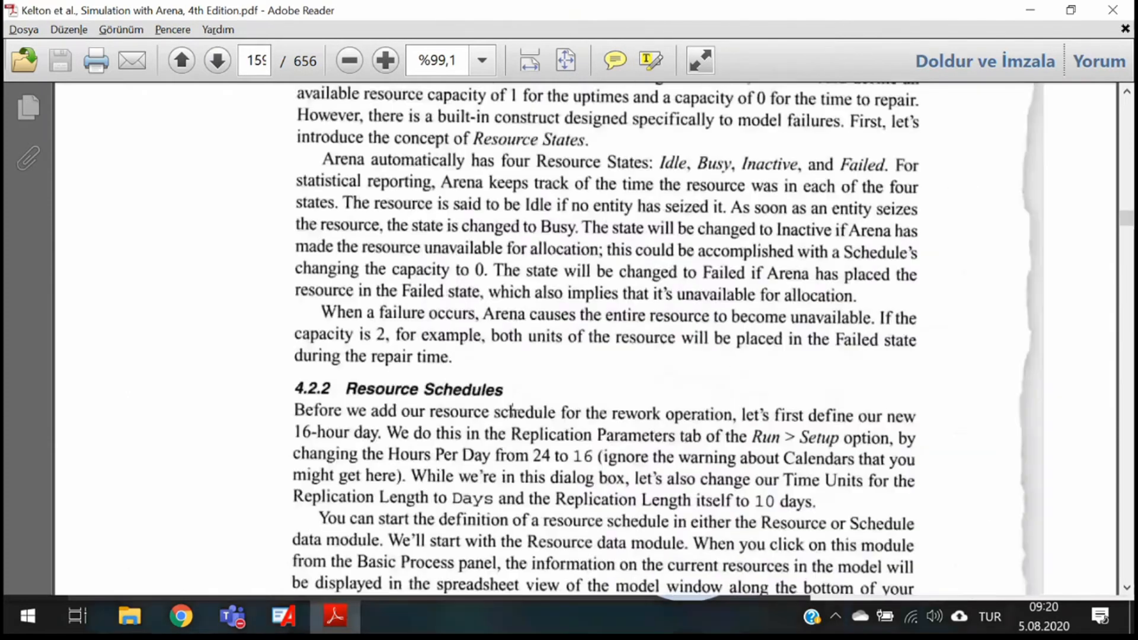
pyautogui.scroll(20, 512, 409)
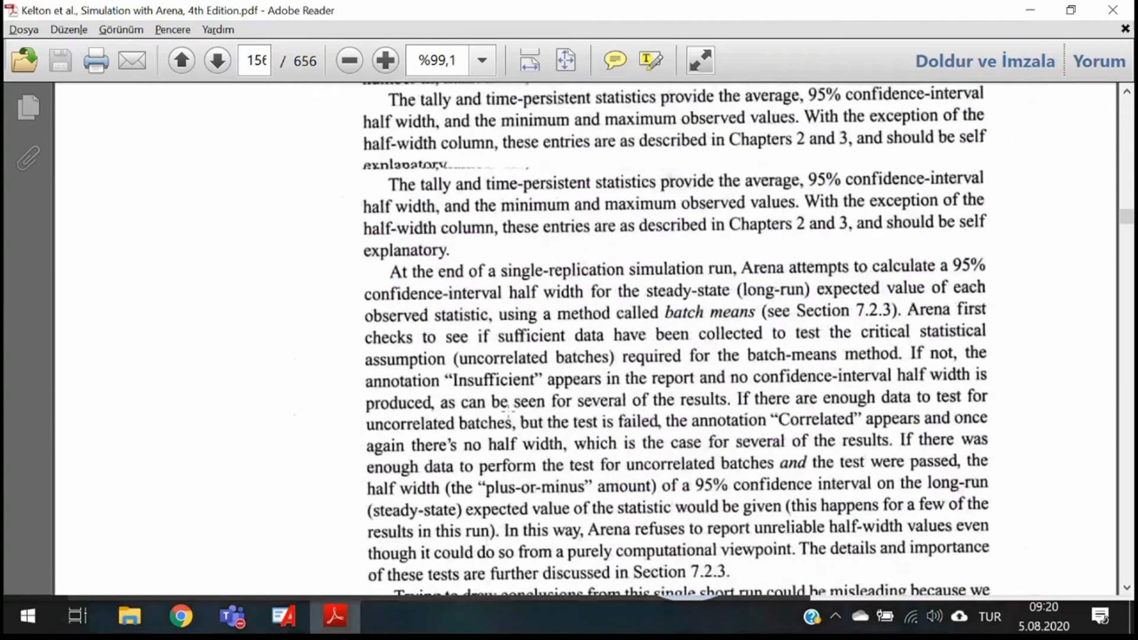
pyautogui.scroll(10, 508, 409)
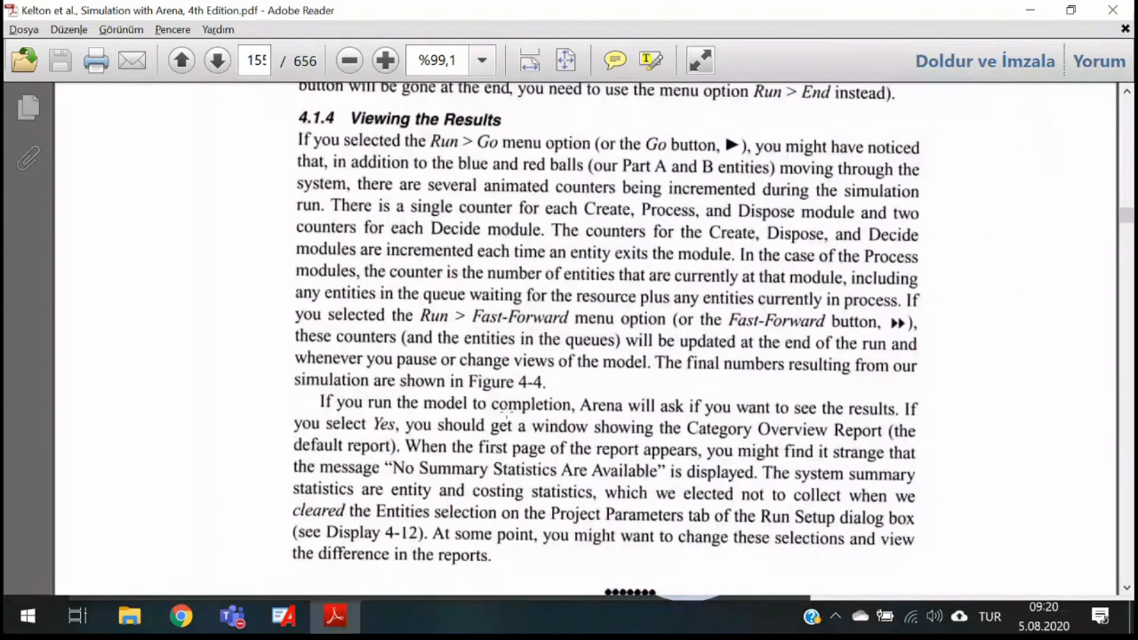
pyautogui.scroll(-3, 507, 415)
pyautogui.scroll(1, 510, 438)
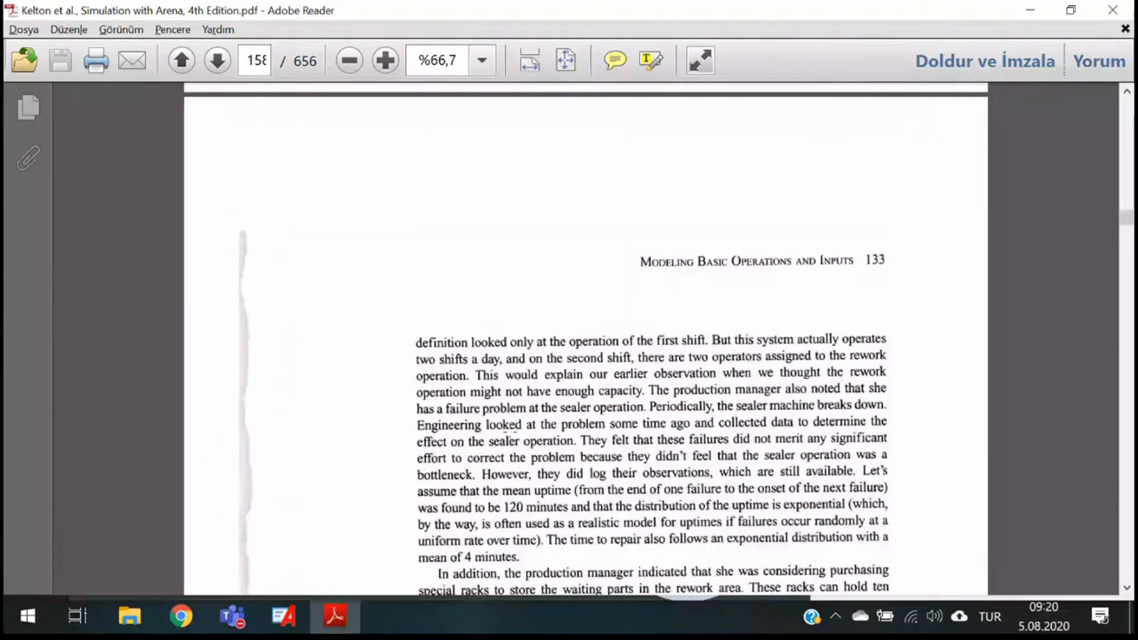
pyautogui.scroll(2, 511, 442)
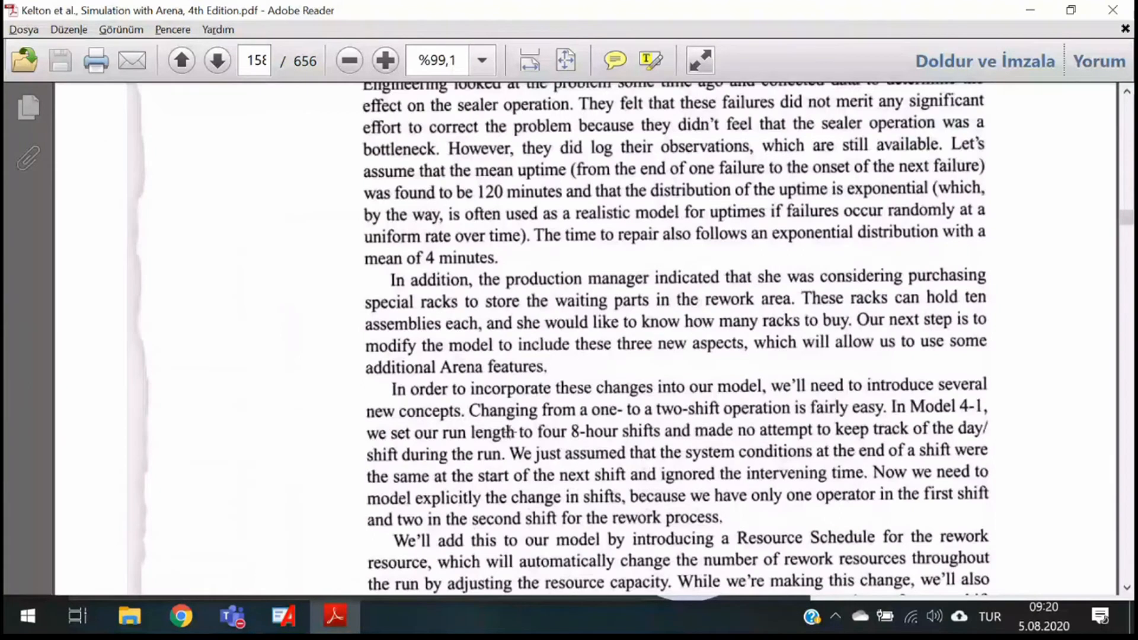
pyautogui.scroll(1, 508, 432)
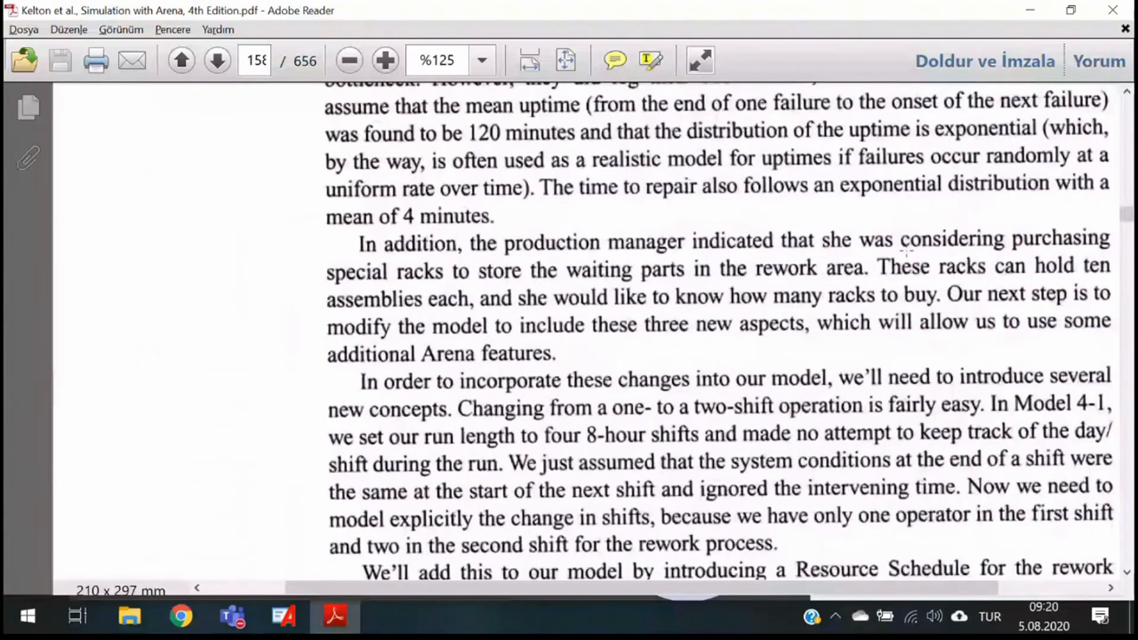
pyautogui.hscroll(1, 906, 251)
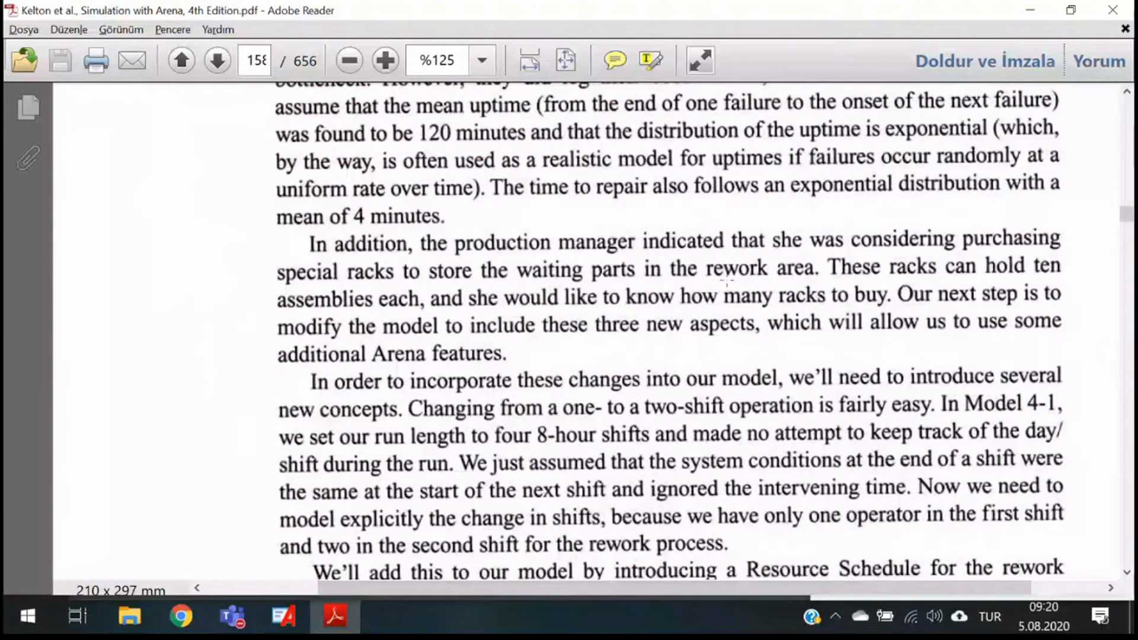
pyautogui.hotkey('alt', 'Tab')
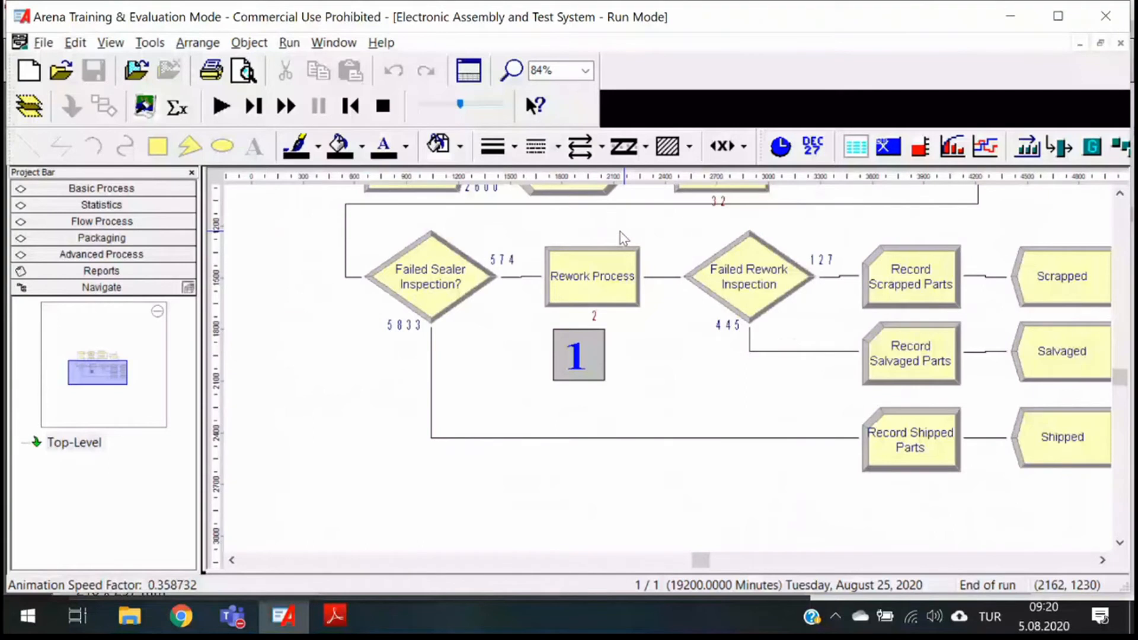
pyautogui.hotkey('alt', 'Tab')
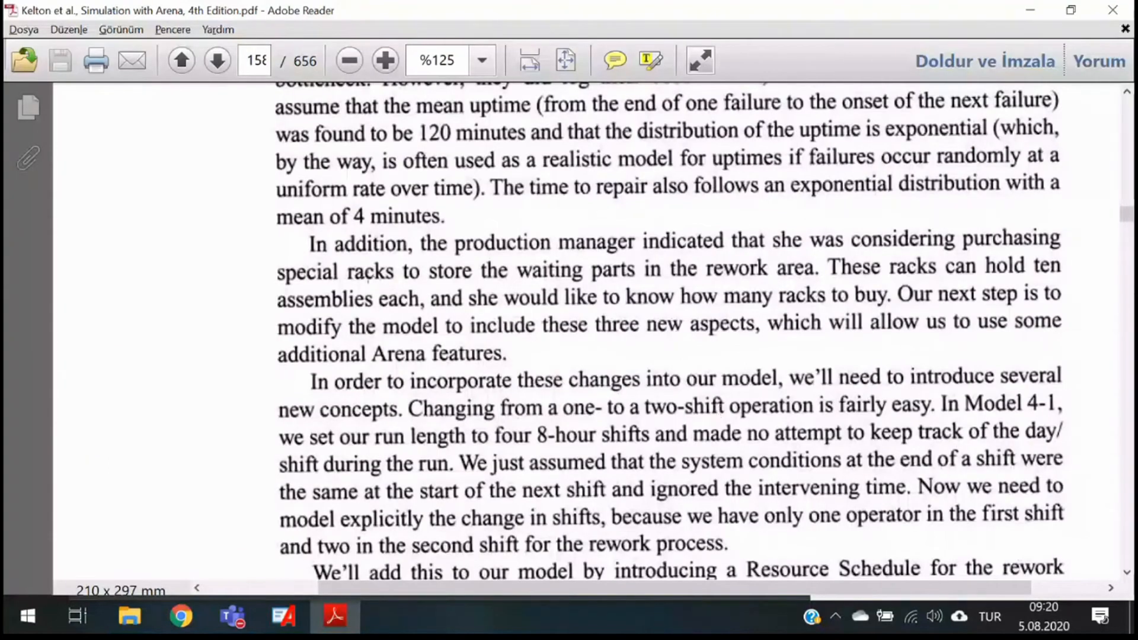
# - Switch to Arena and look through the Statistics and Advanced Process modules for one that collects queue statistics
pyautogui.hotkey('alt', 'Tab')
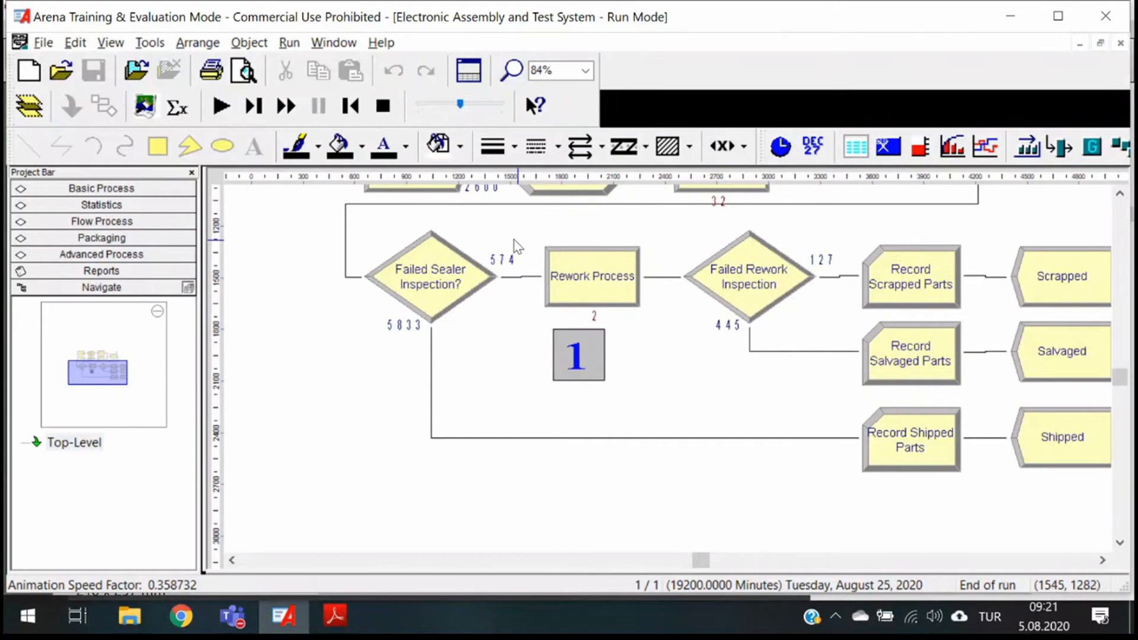
pyautogui.moveTo(527, 264)
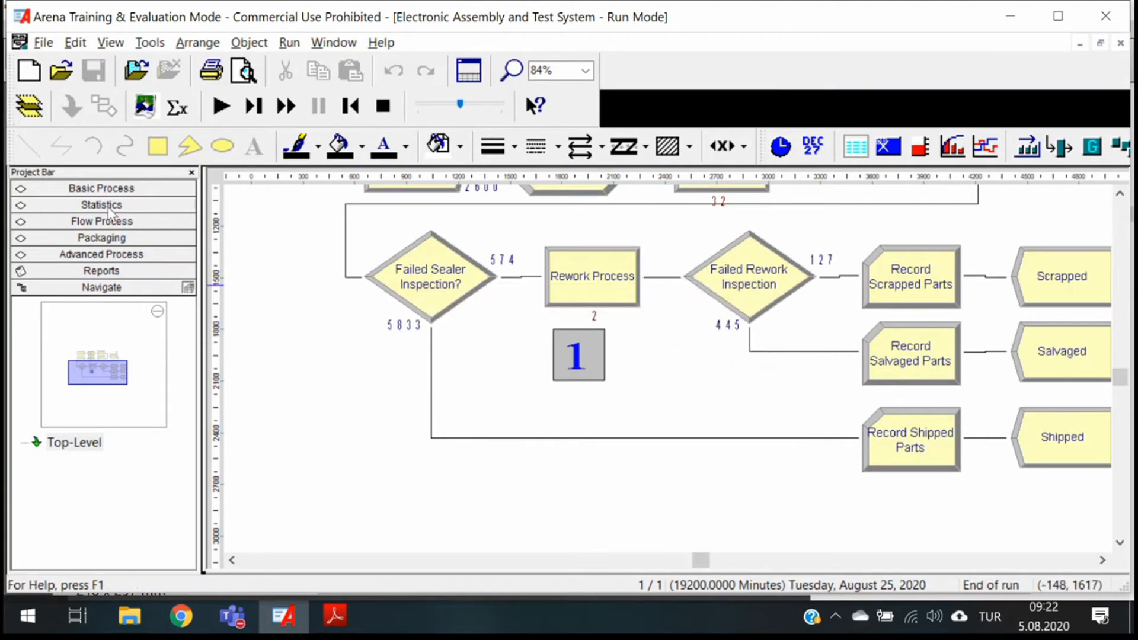
pyautogui.click(115, 258)
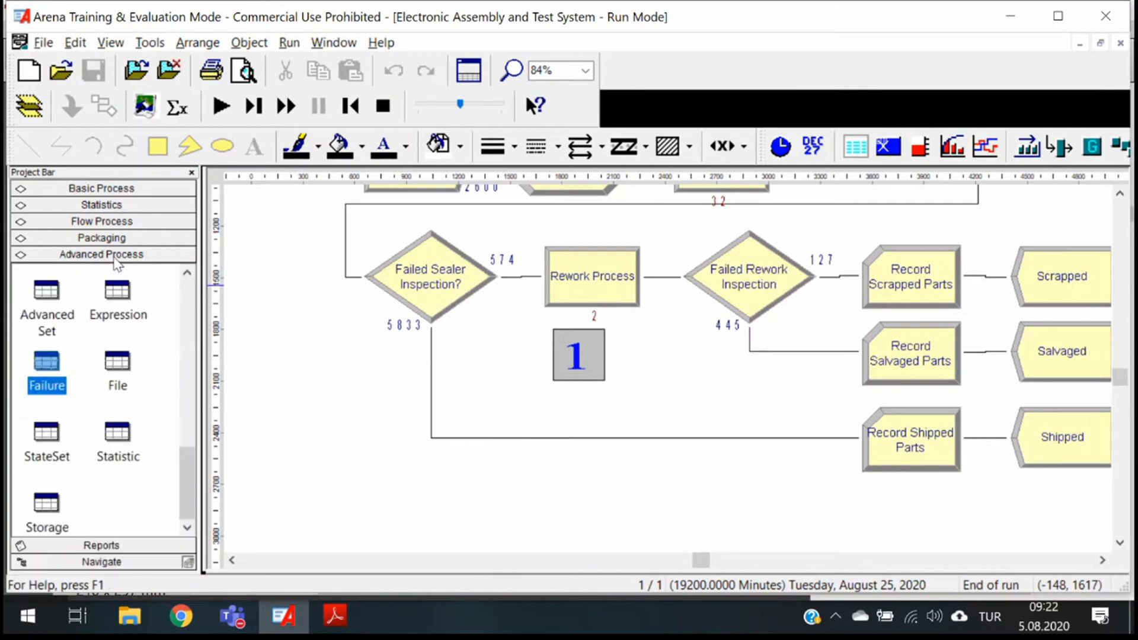
pyautogui.click(105, 205)
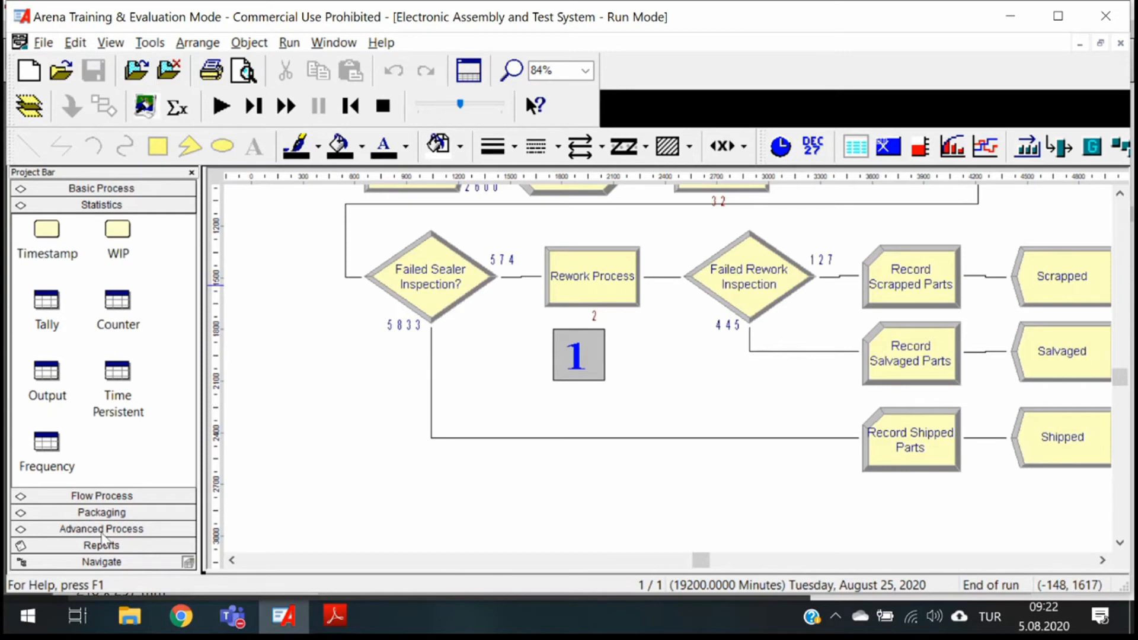
pyautogui.click(101, 531)
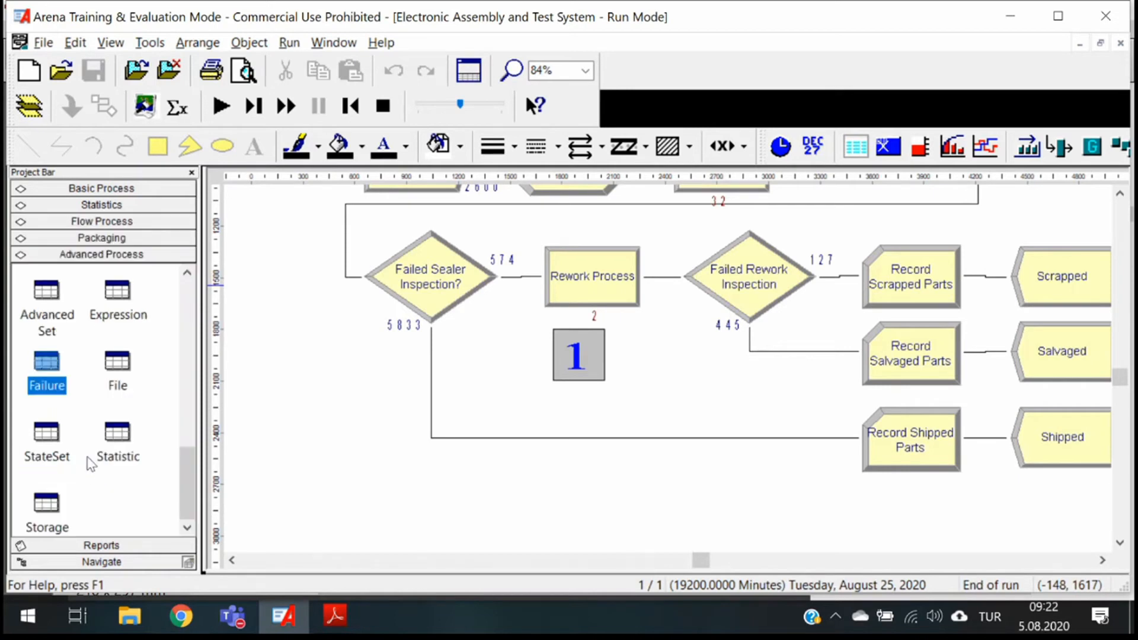
pyautogui.click(305, 440)
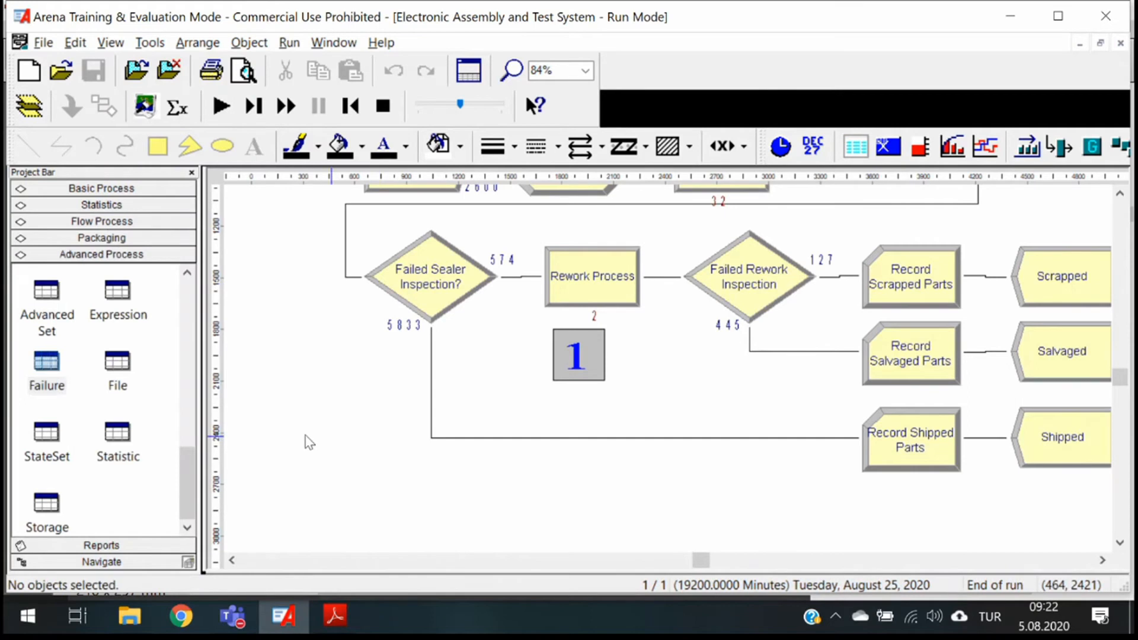
# - Try to add an entry to the Statistic module's table while the model is in run mode
pyautogui.click(113, 452)
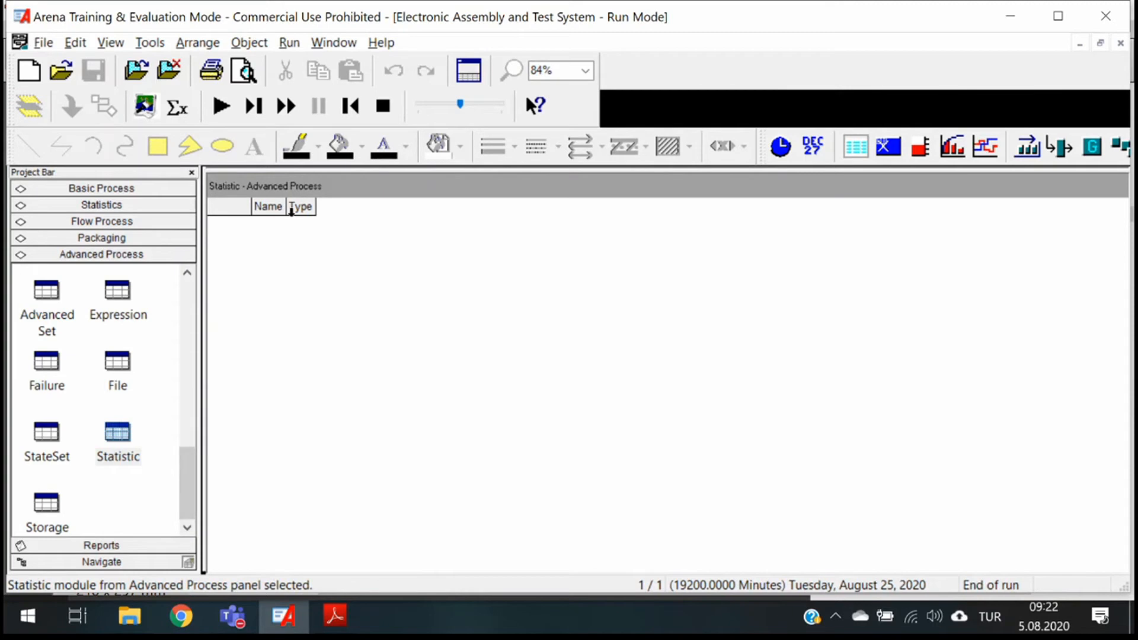
pyautogui.click(247, 211)
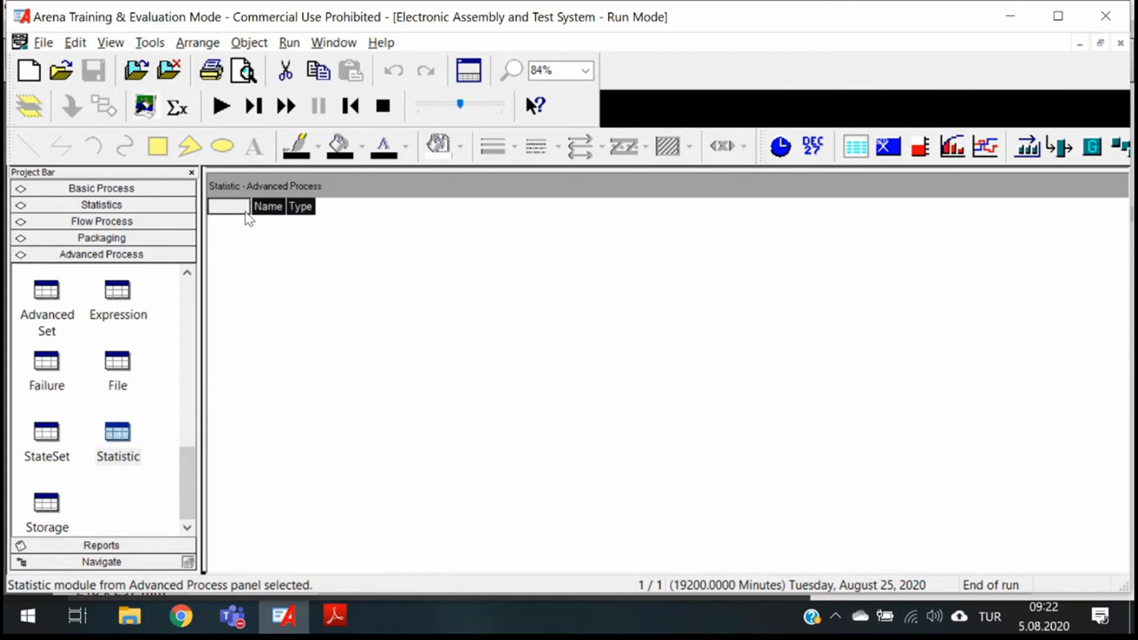
pyautogui.click(270, 207)
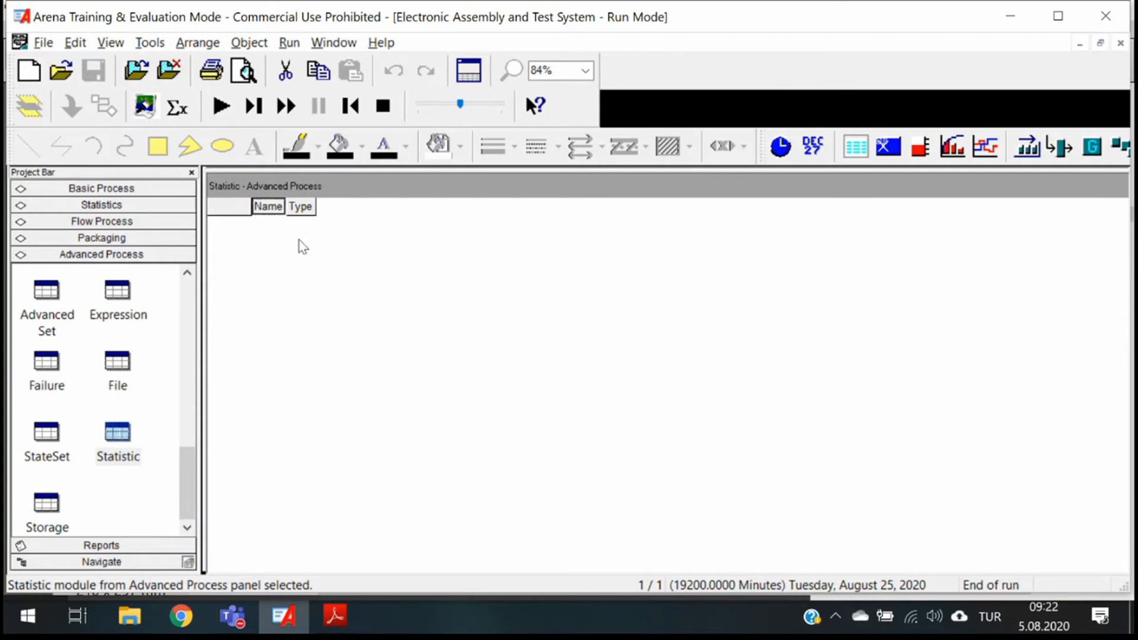
pyautogui.click(233, 212)
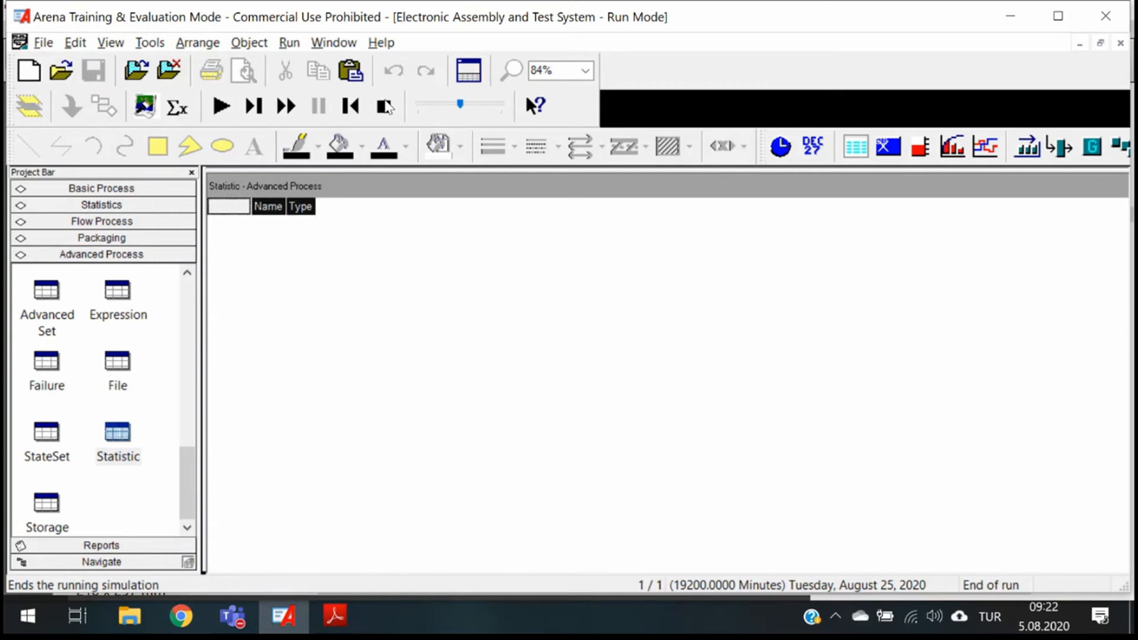
# - End the simulation run, show the Advanced Process Statistic module's spreadsheet and enlarge its area below the model
pyautogui.click(384, 107)
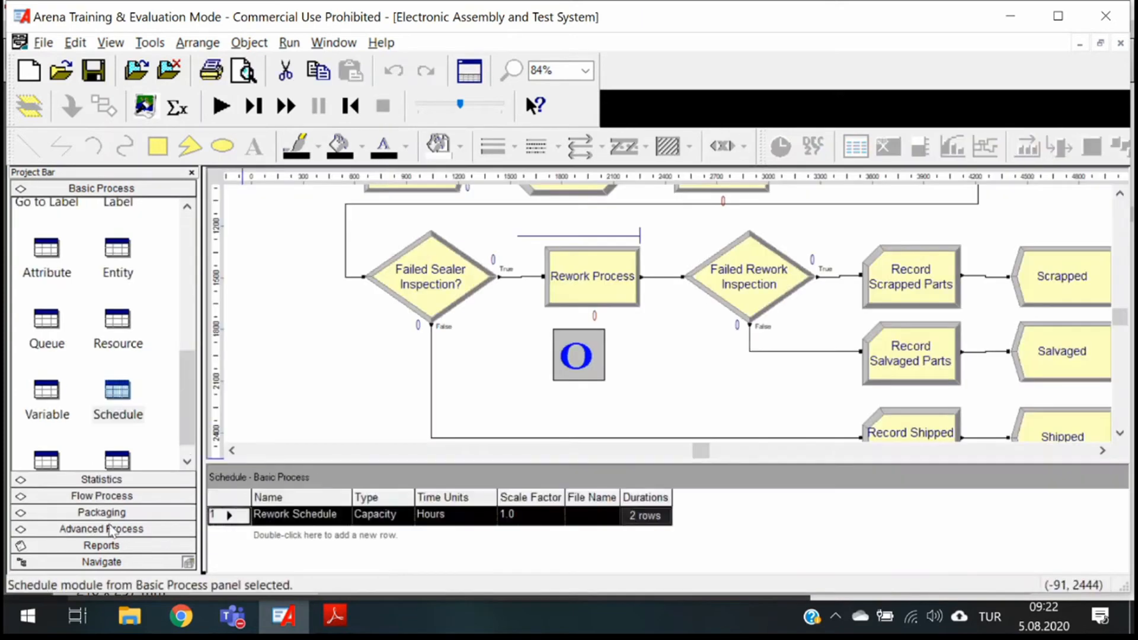
pyautogui.click(106, 528)
pyautogui.click(134, 459)
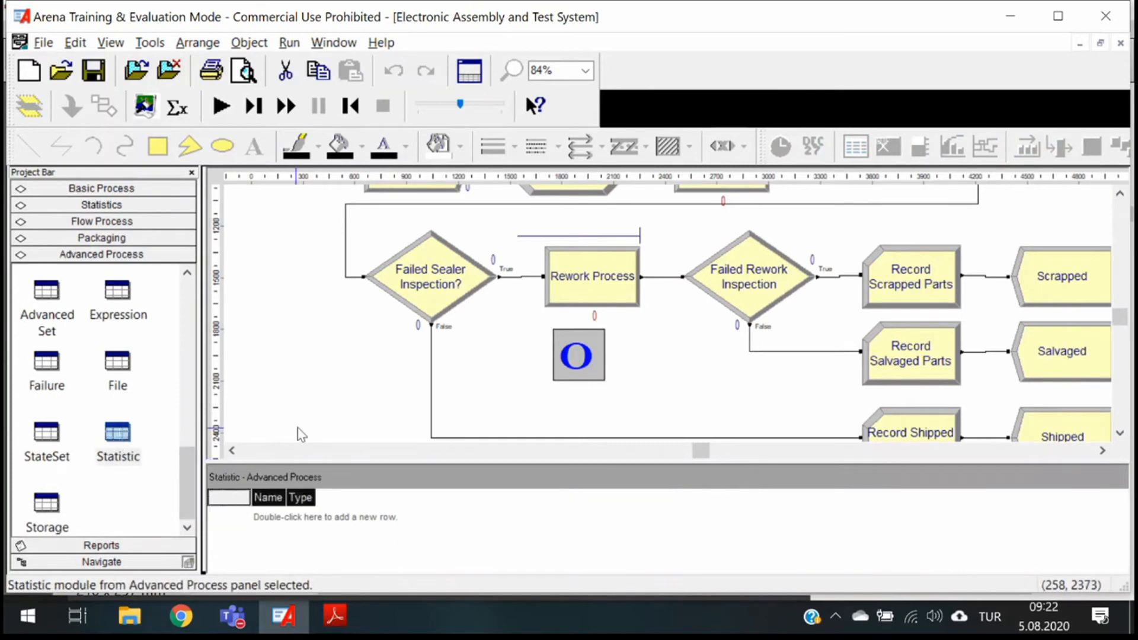
pyautogui.scroll(-3, 301, 434)
pyautogui.moveTo(467, 463); pyautogui.dragTo(449, 386)
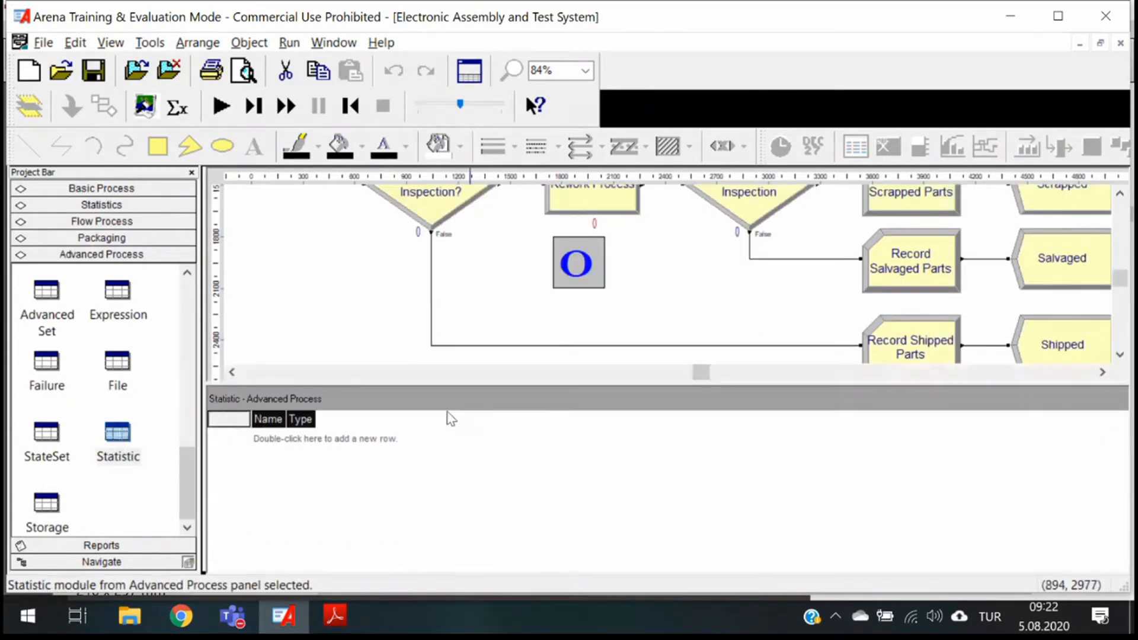
# - Add a Statistic row and, in its dialog, name it Rework Queue Stats and set its type to Frequency
pyautogui.doubleClick(273, 443)
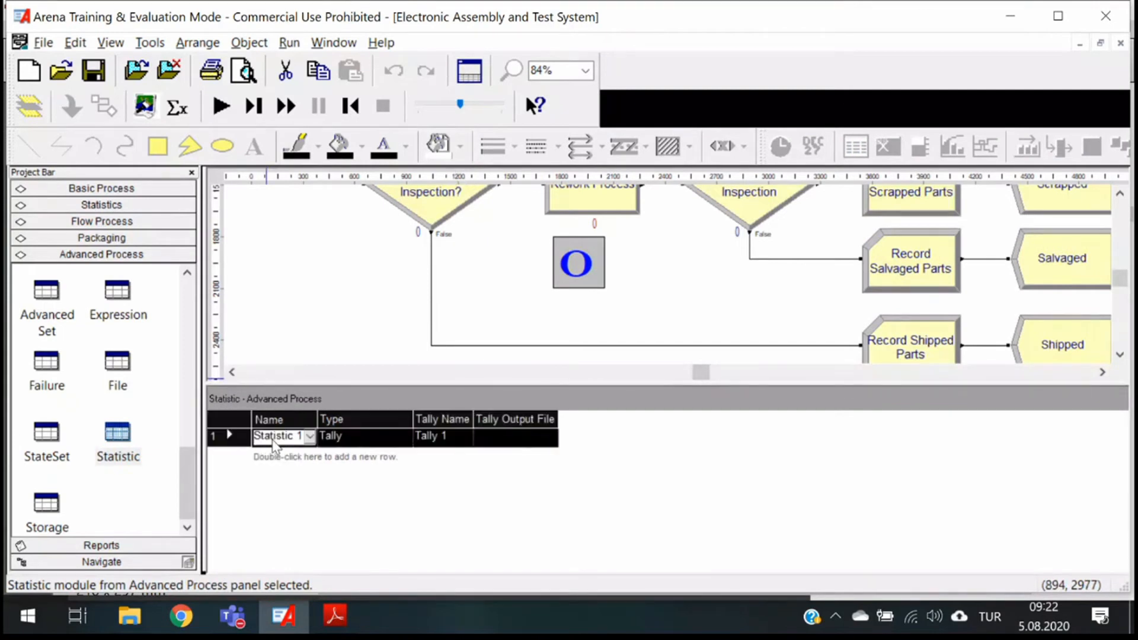
pyautogui.click(311, 444)
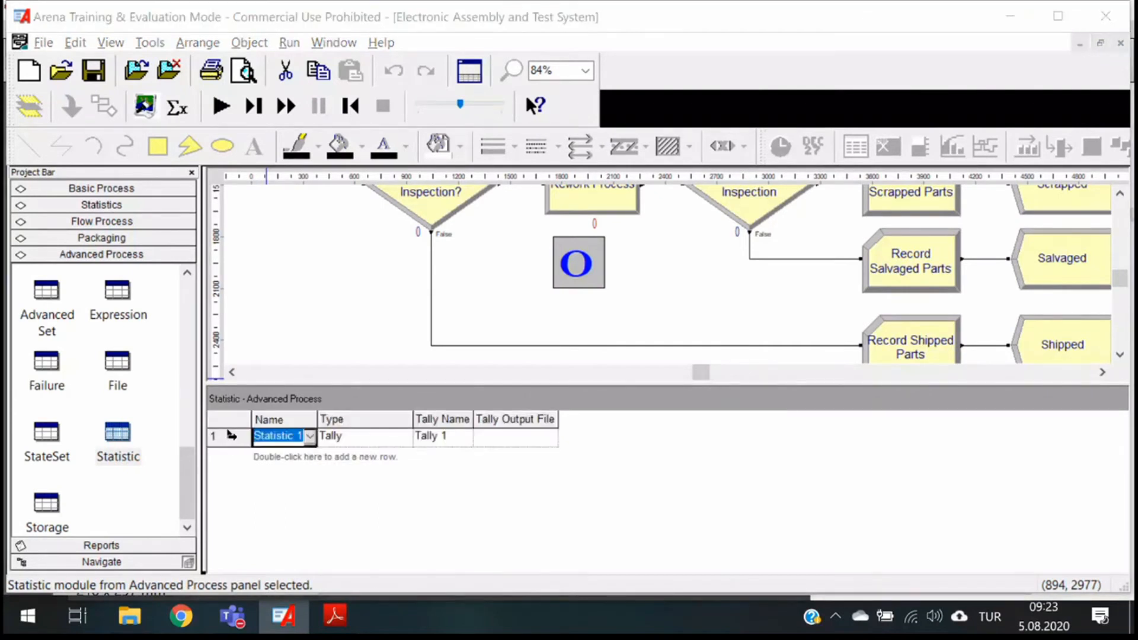
pyautogui.rightClick(229, 437)
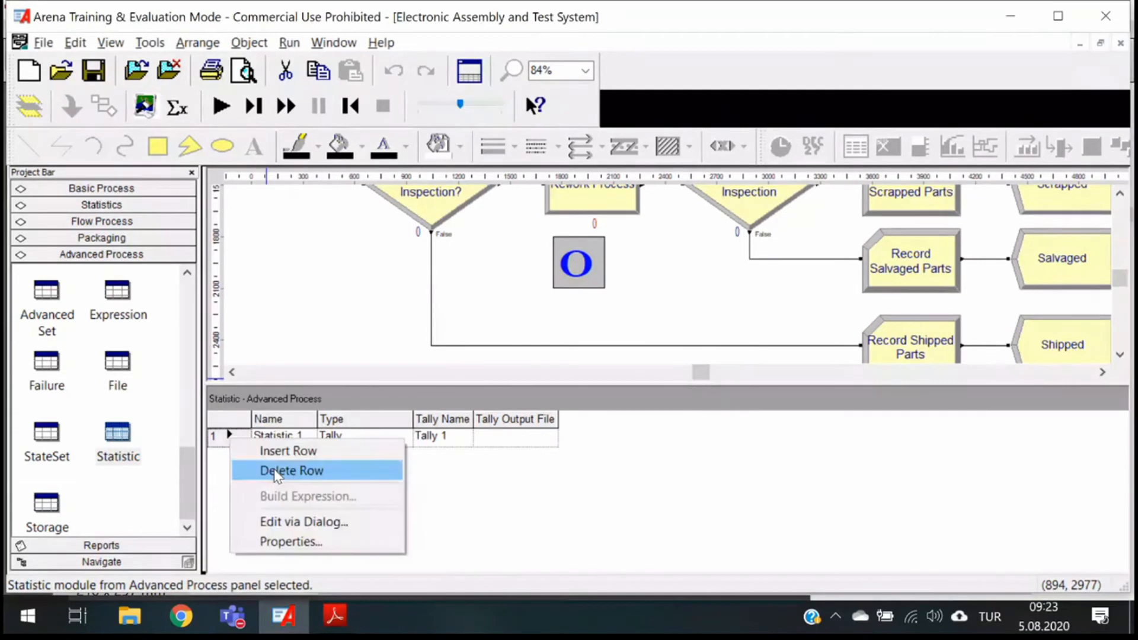
pyautogui.click(291, 522)
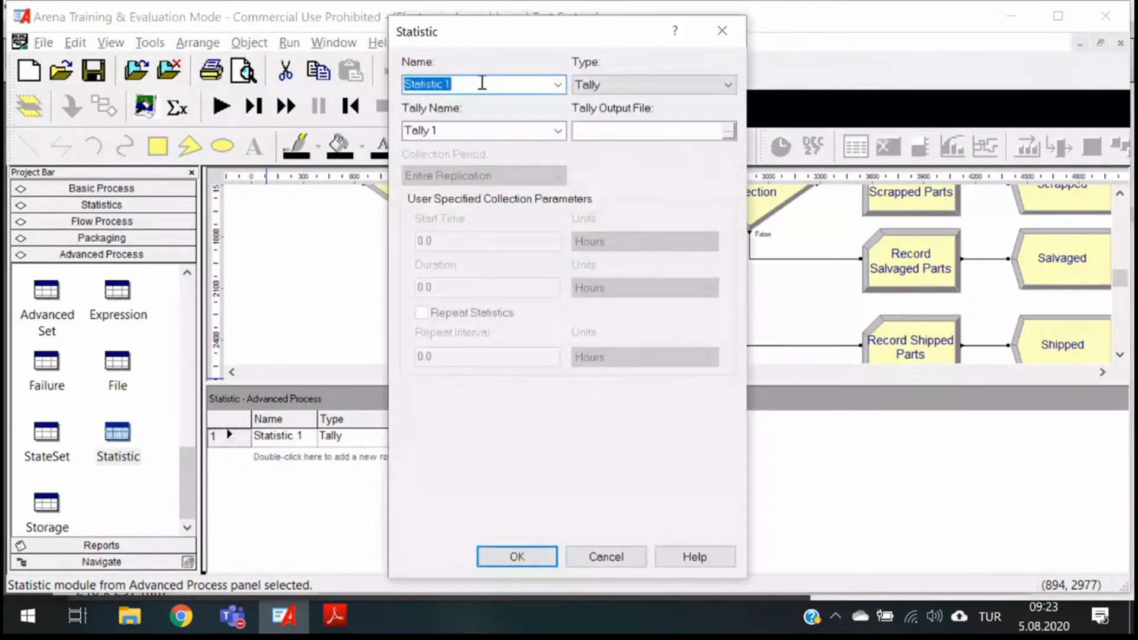
pyautogui.write('Rework Queue Stats')
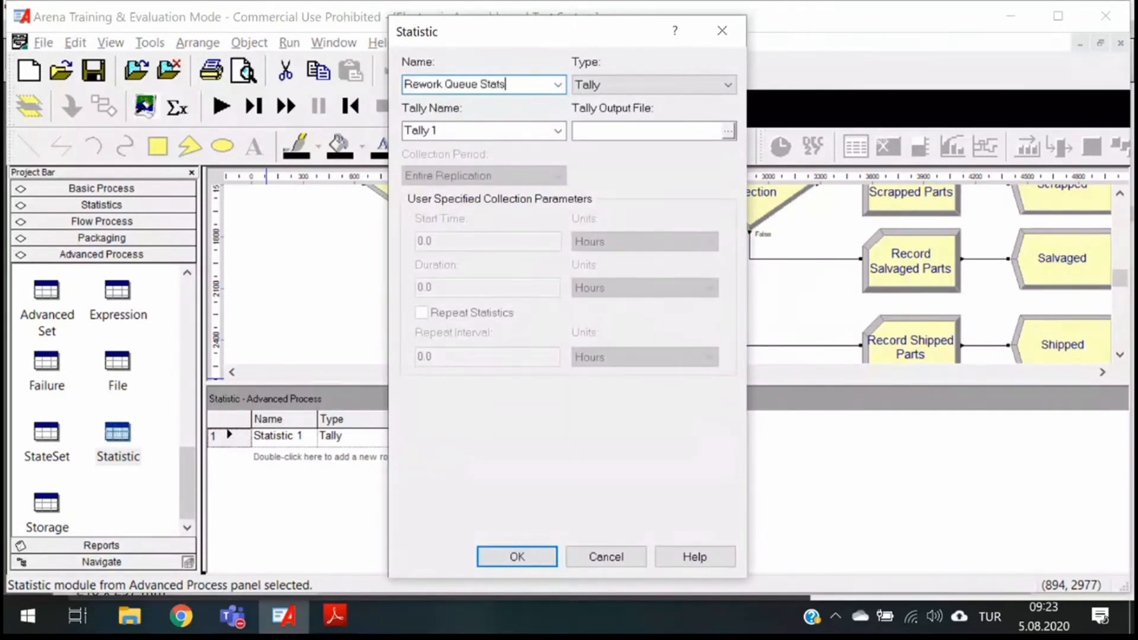
pyautogui.click(610, 84)
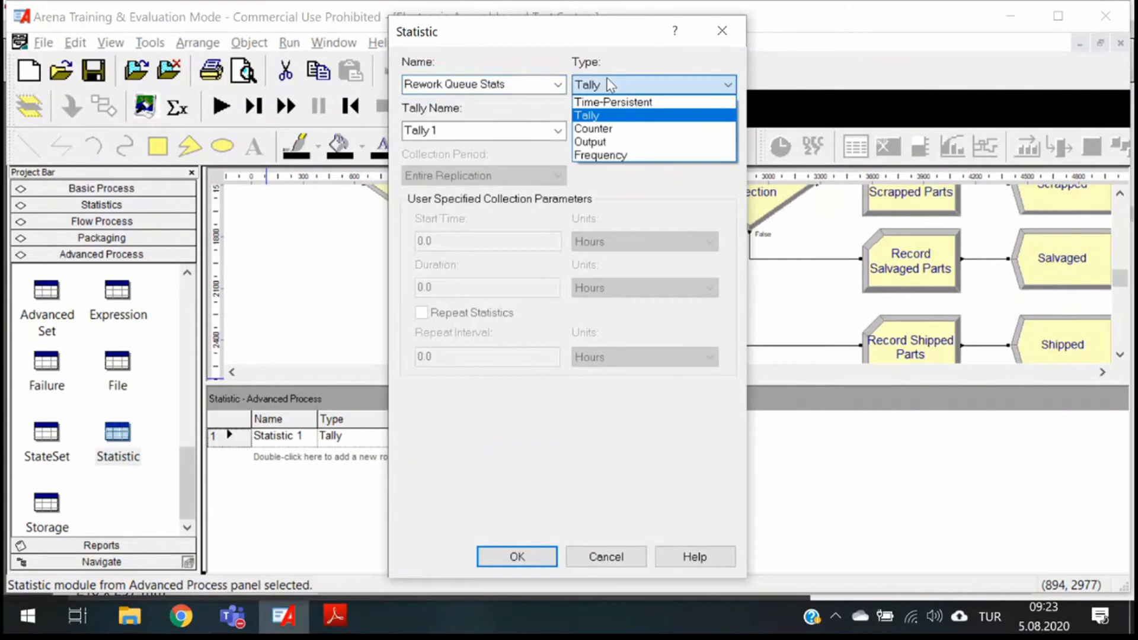
pyautogui.click(609, 155)
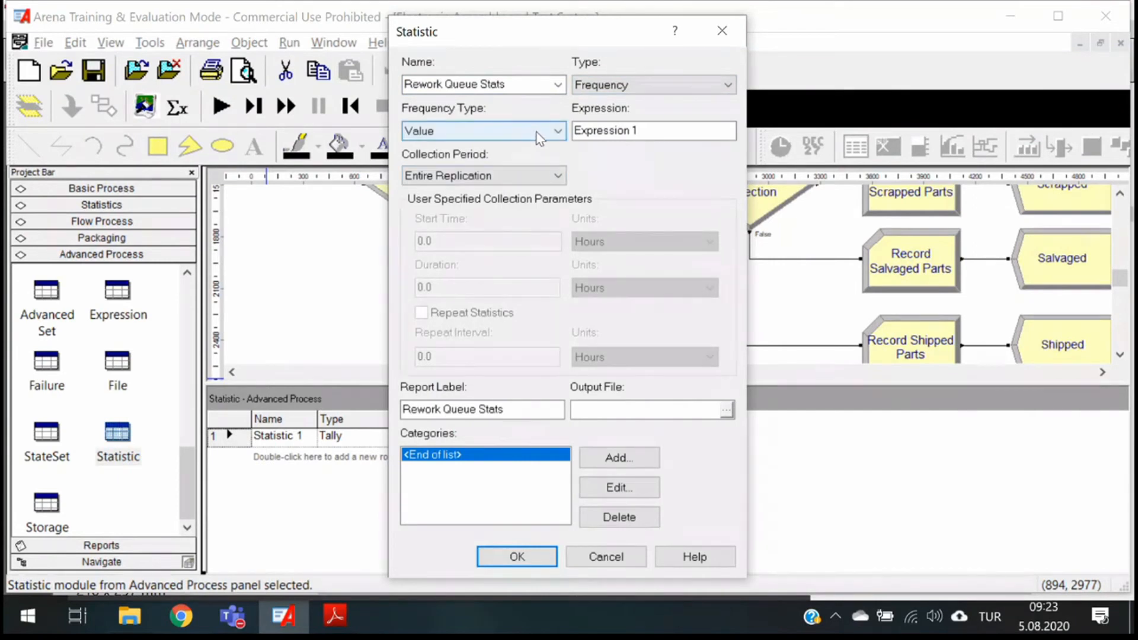
# - Clear the default text from the statistic's Expression field and open the Expression Builder for it
pyautogui.click(649, 130)
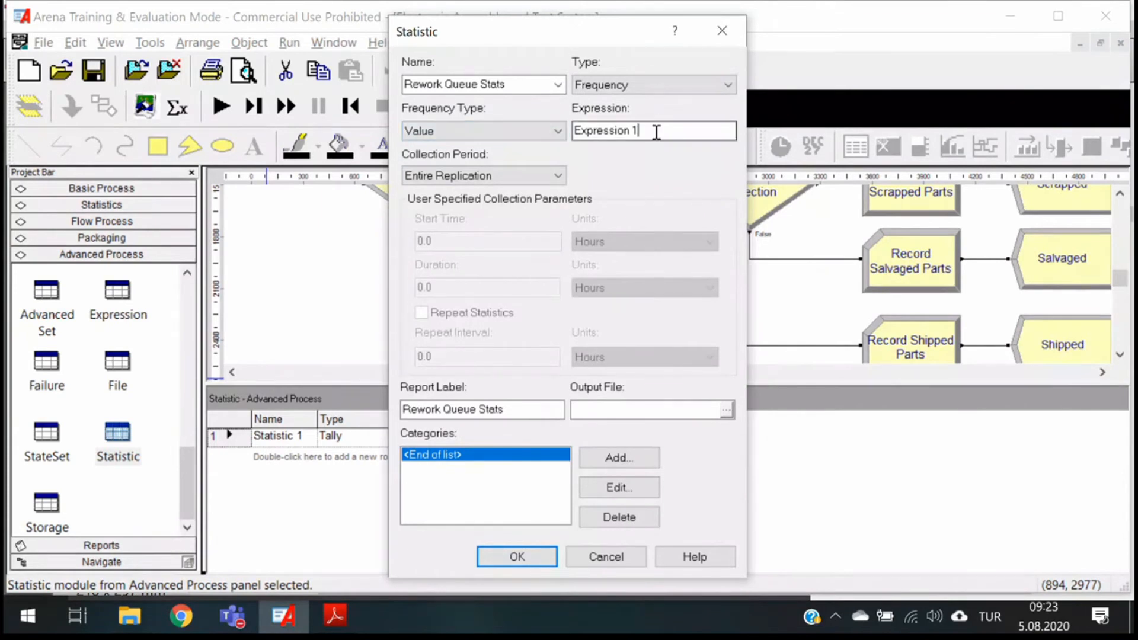
pyautogui.moveTo(656, 132); pyautogui.dragTo(556, 135)
pyautogui.press('BackSpace')
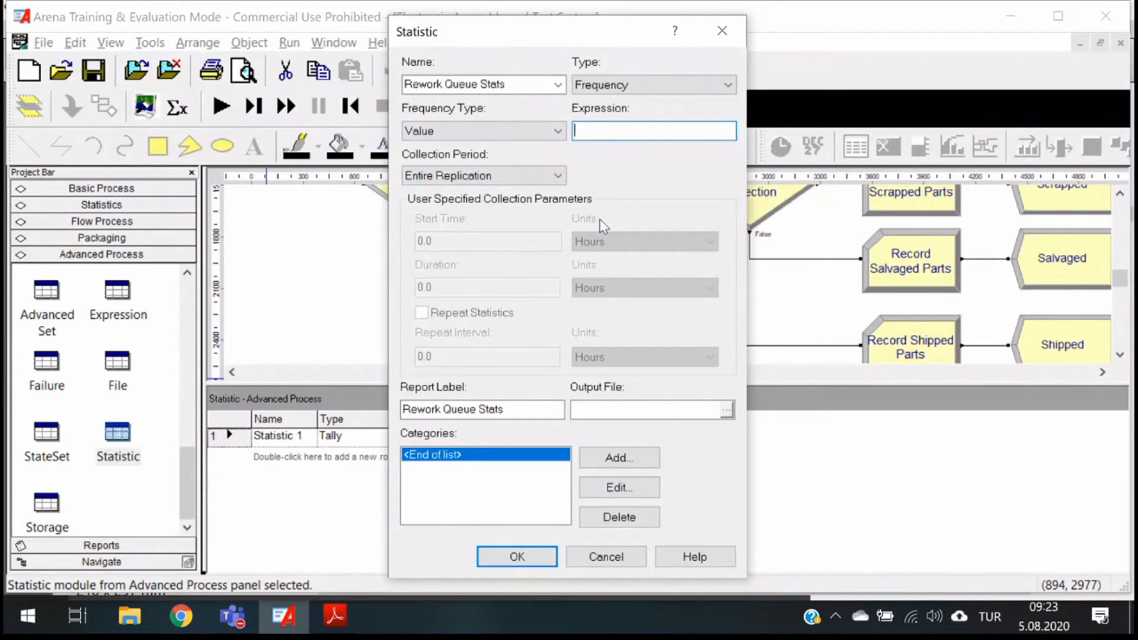
pyautogui.rightClick(643, 135)
pyautogui.click(706, 280)
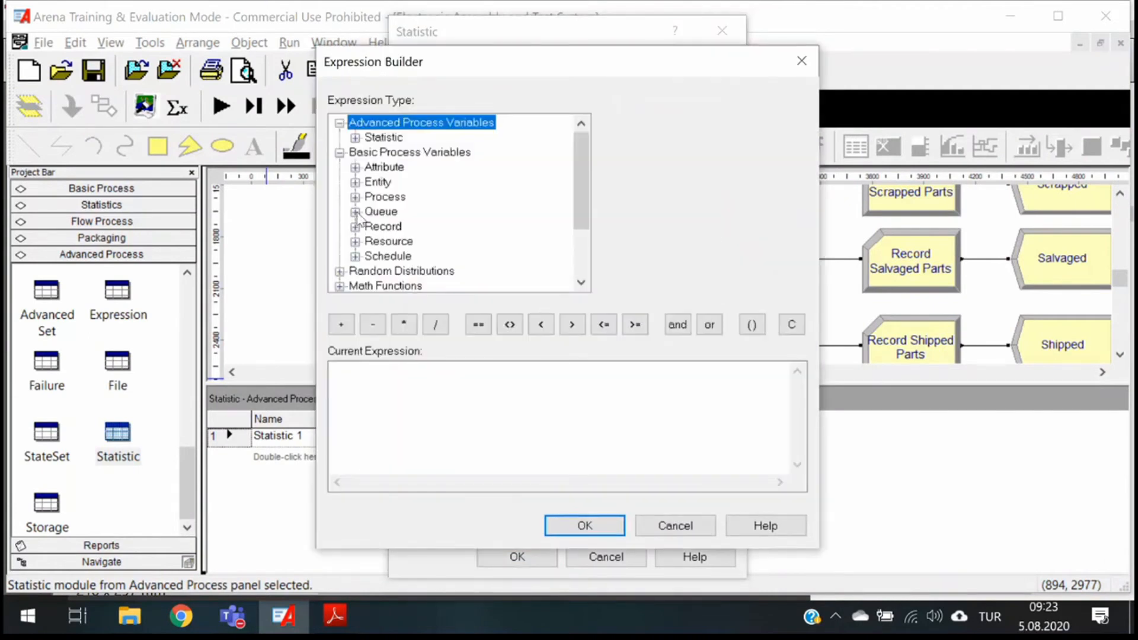
# - Build the expression NQ(Rework Process.Queue) from the queue variable Current Number In Queue and accept it
pyautogui.click(355, 212)
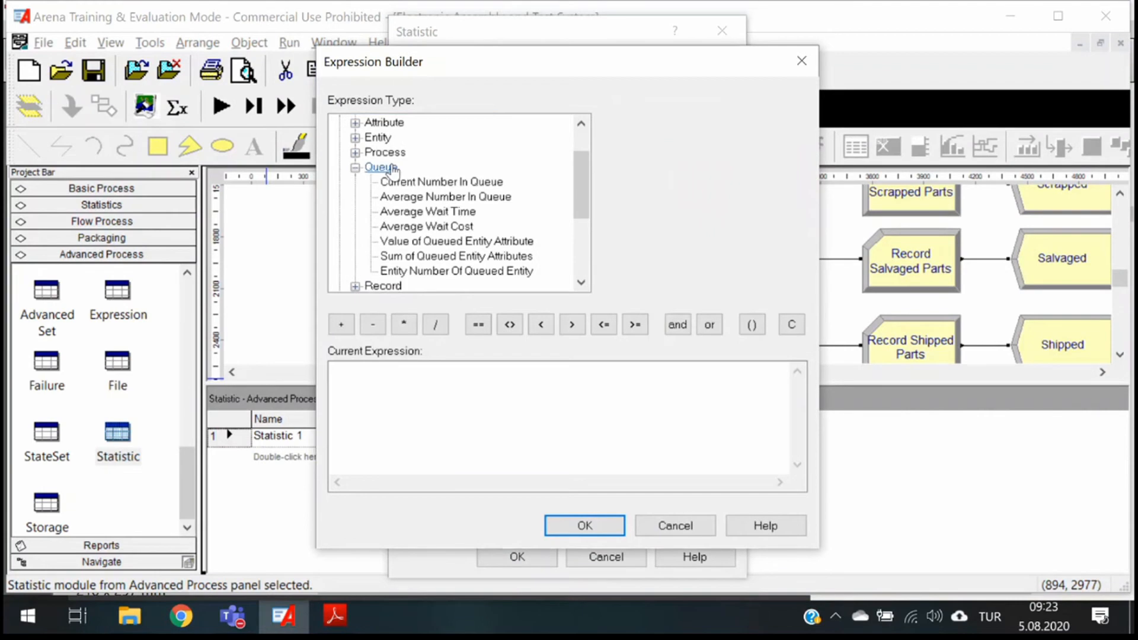
pyautogui.click(434, 188)
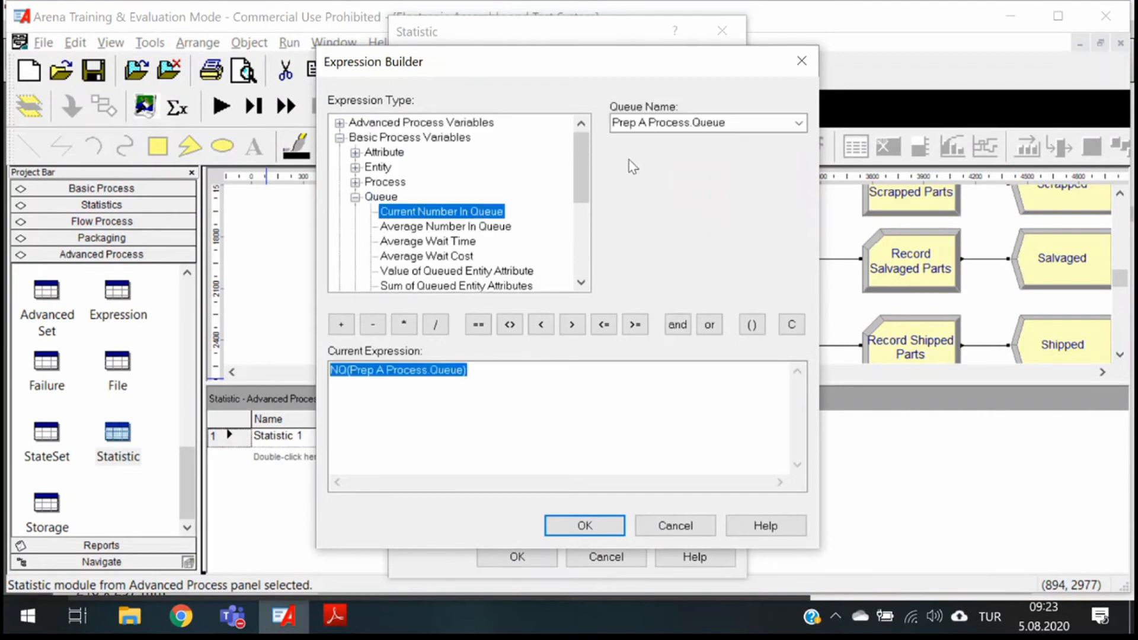
pyautogui.click(798, 123)
pyautogui.click(711, 172)
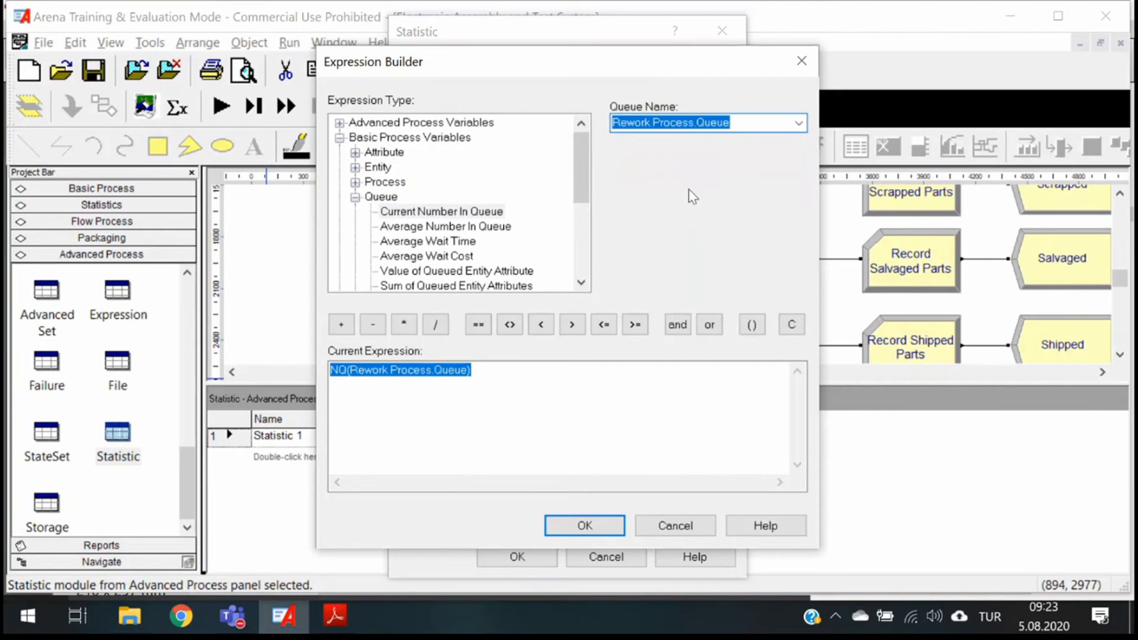
pyautogui.click(389, 393)
pyautogui.moveTo(331, 376); pyautogui.dragTo(339, 371)
pyautogui.click(390, 408)
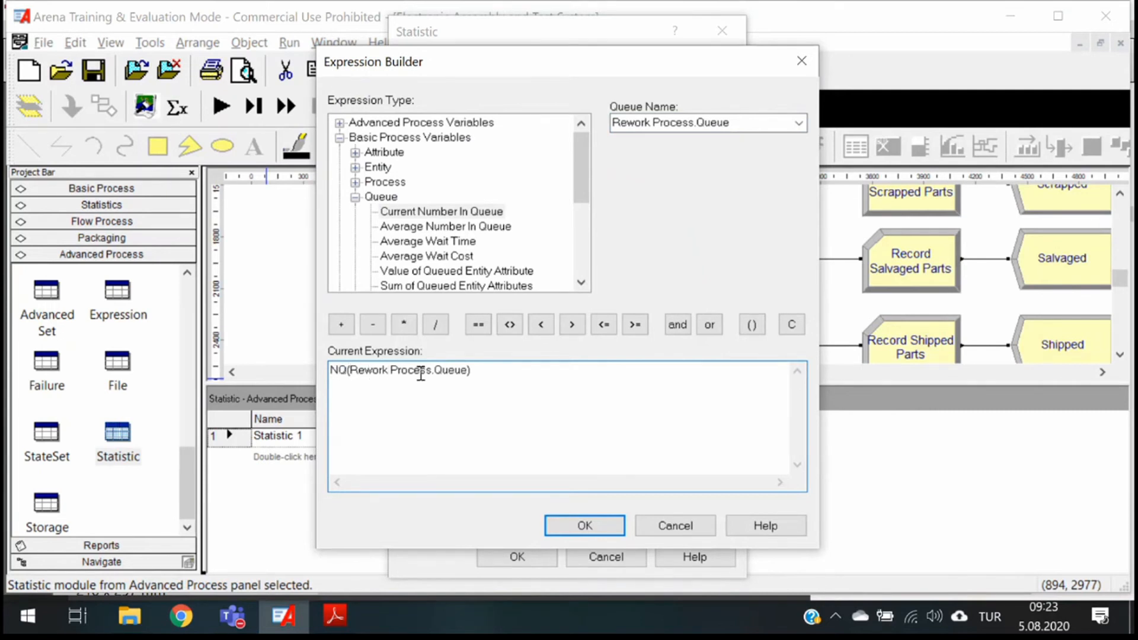
pyautogui.click(584, 525)
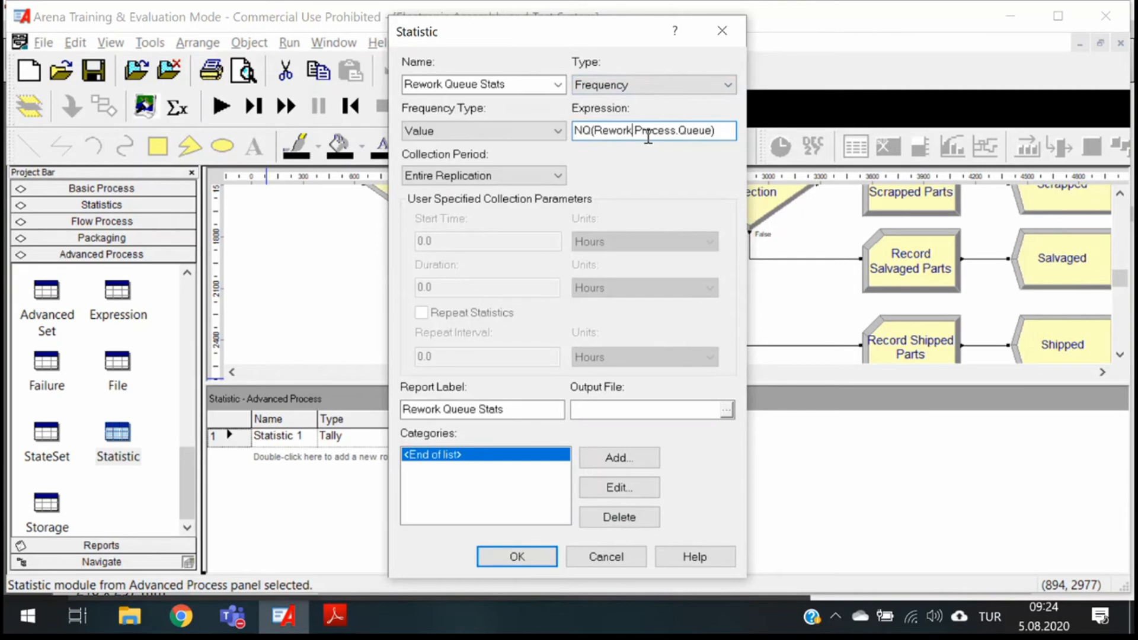
# - Try the User Specified collection period and set it back to Entire Replication
pyautogui.click(513, 176)
pyautogui.click(471, 177)
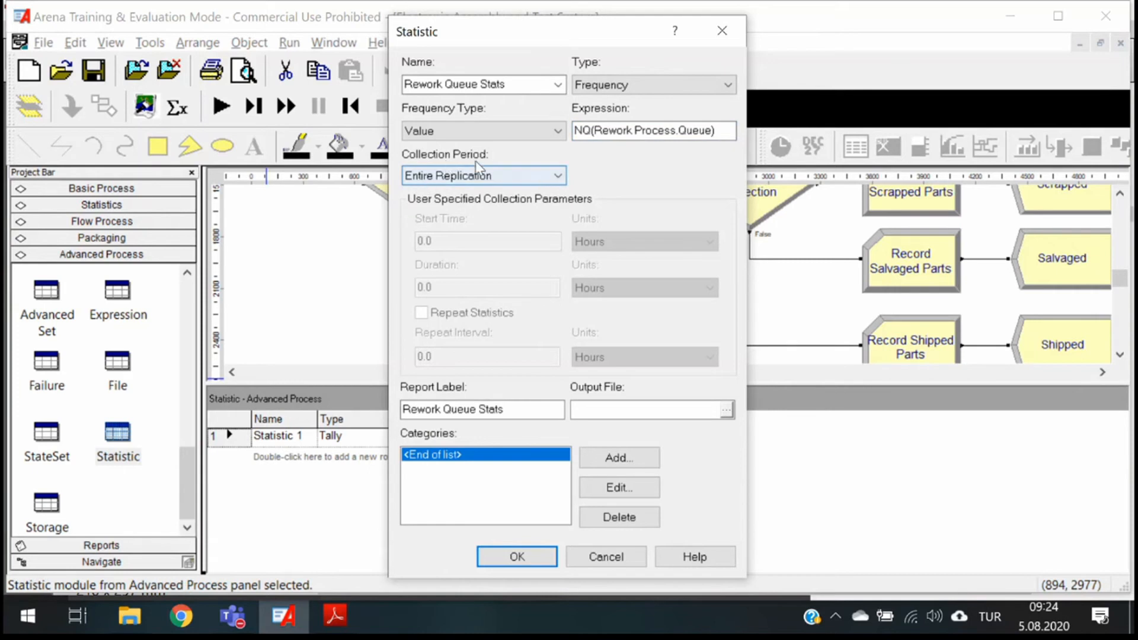
pyautogui.click(442, 176)
pyautogui.click(443, 207)
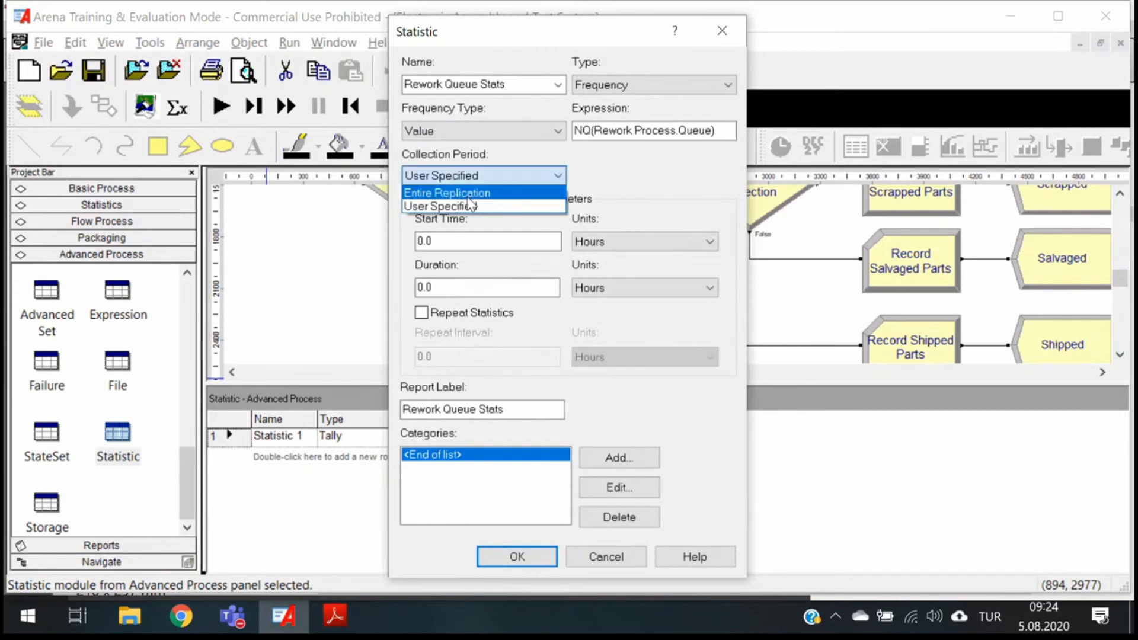
pyautogui.click(492, 176)
pyautogui.click(486, 193)
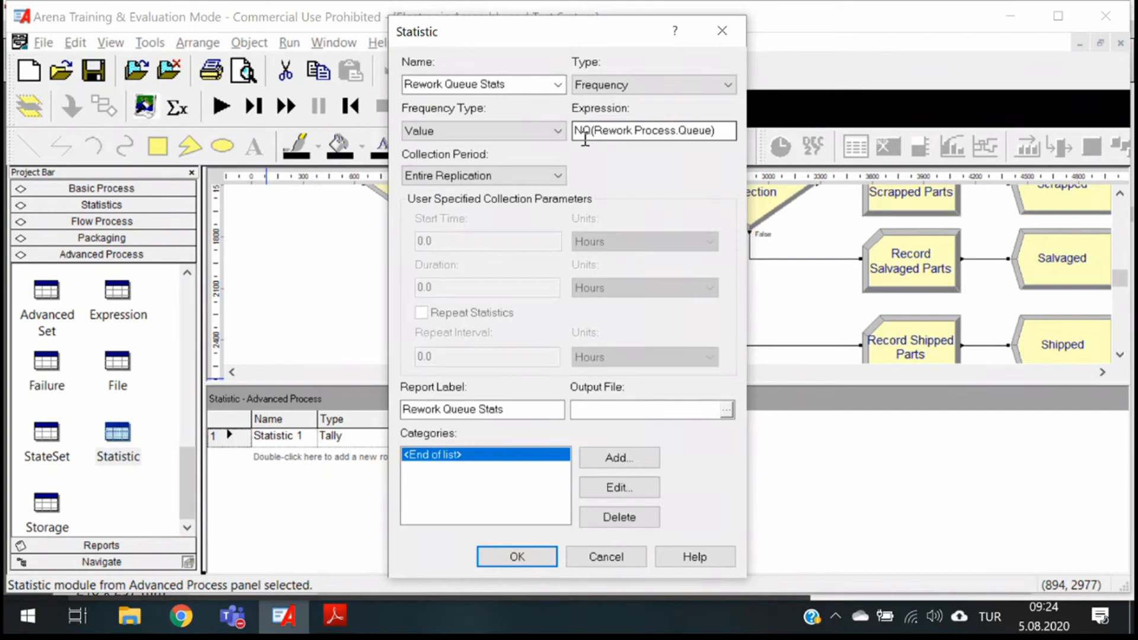
# - Add a constant category with value 0 named 0 Racks to the statistic
pyautogui.click(619, 457)
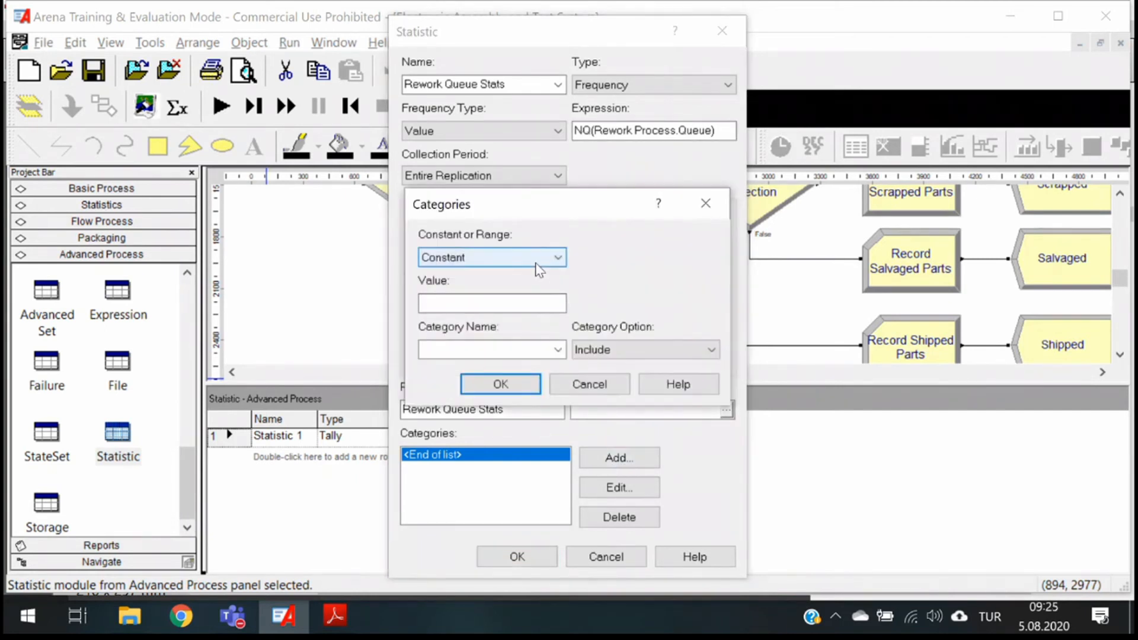
pyautogui.click(484, 305)
pyautogui.write('0')
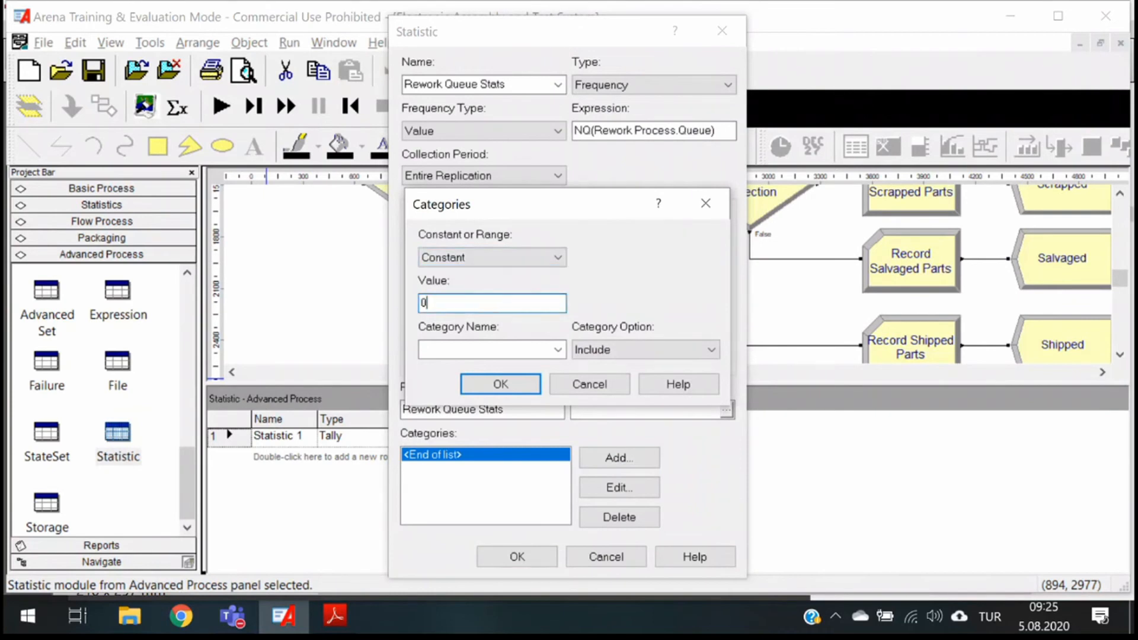
pyautogui.click(503, 350)
pyautogui.write('0 Racks')
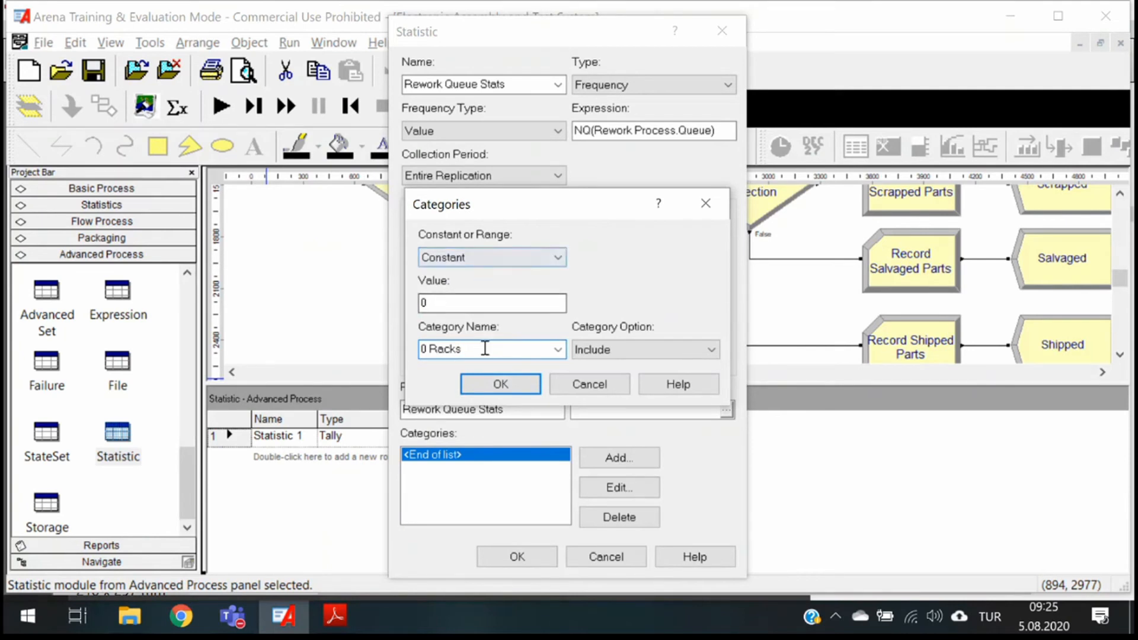
pyautogui.moveTo(483, 349); pyautogui.dragTo(398, 344)
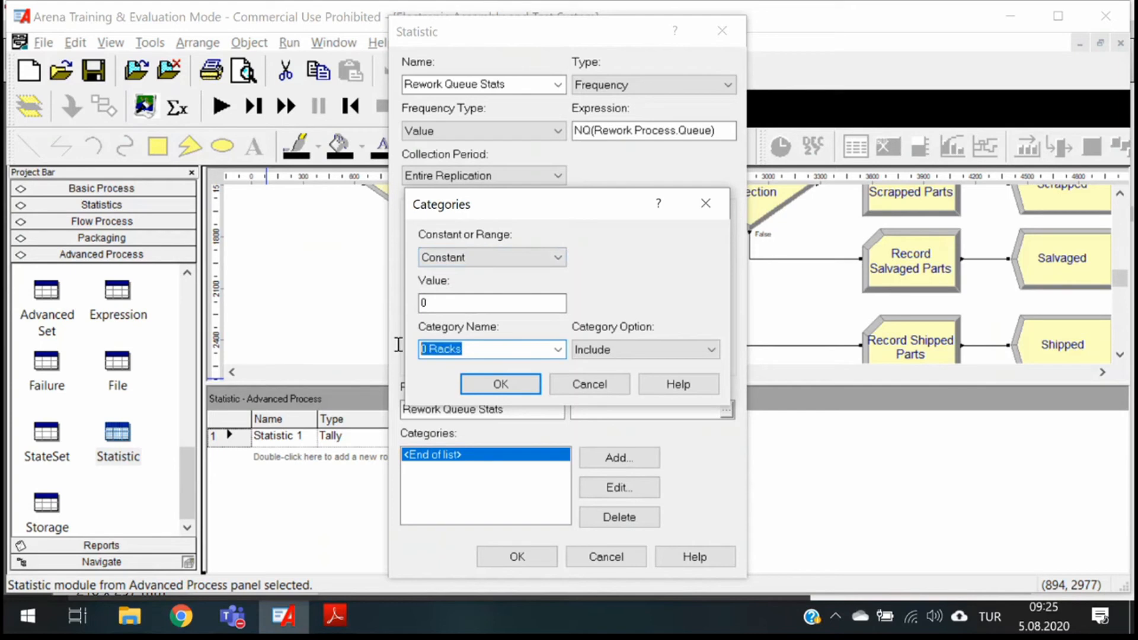
pyautogui.click(510, 389)
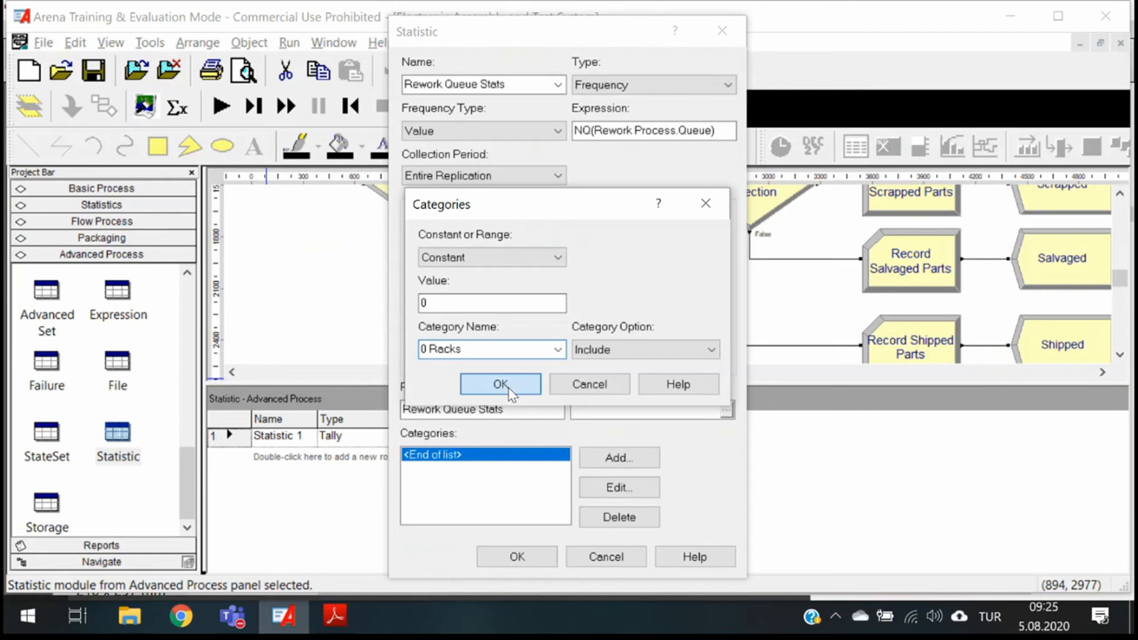
# - Add a range category from 0 to 10 named 1 Rack
pyautogui.click(620, 458)
pyautogui.click(491, 257)
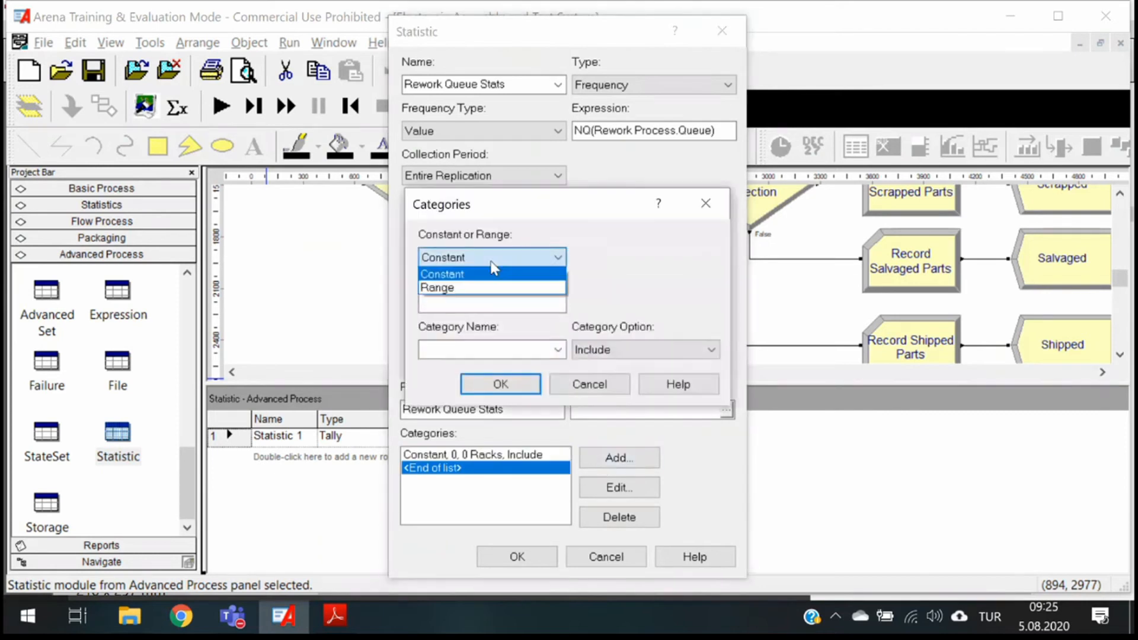
pyautogui.click(459, 289)
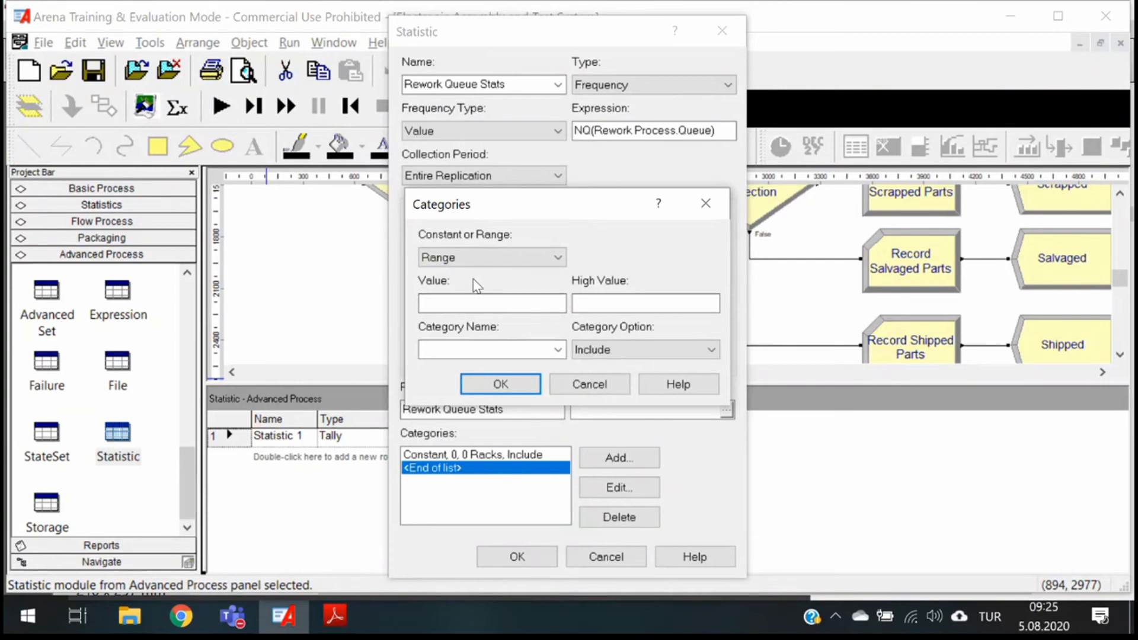
pyautogui.click(481, 304)
pyautogui.write('0')
pyautogui.click(627, 302)
pyautogui.write('10')
pyautogui.click(508, 349)
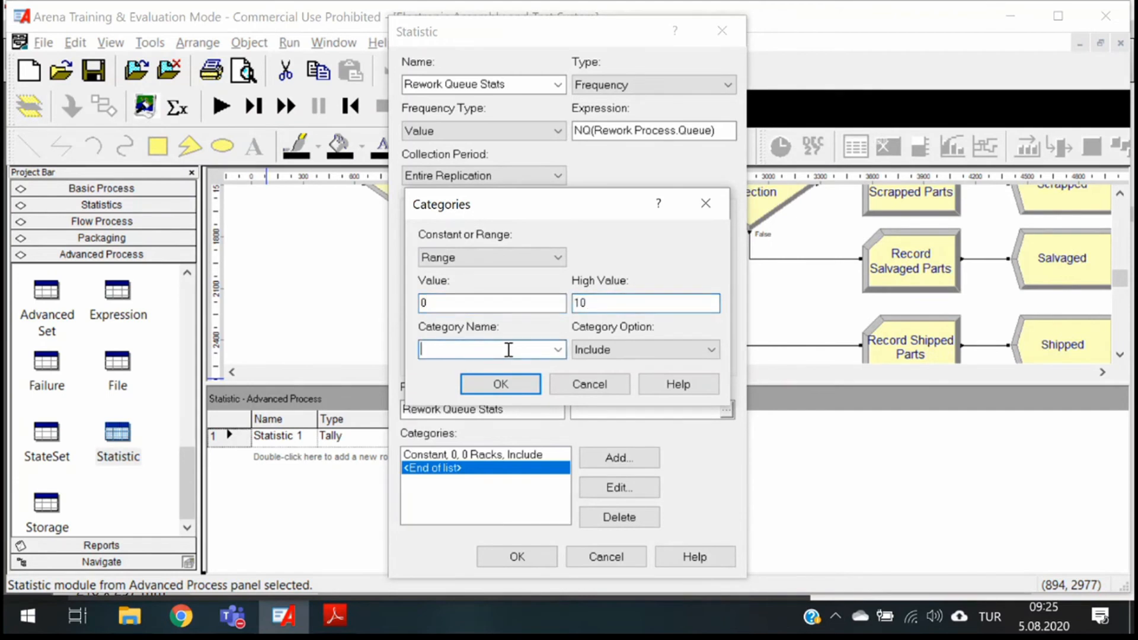
pyautogui.write('1 Rack')
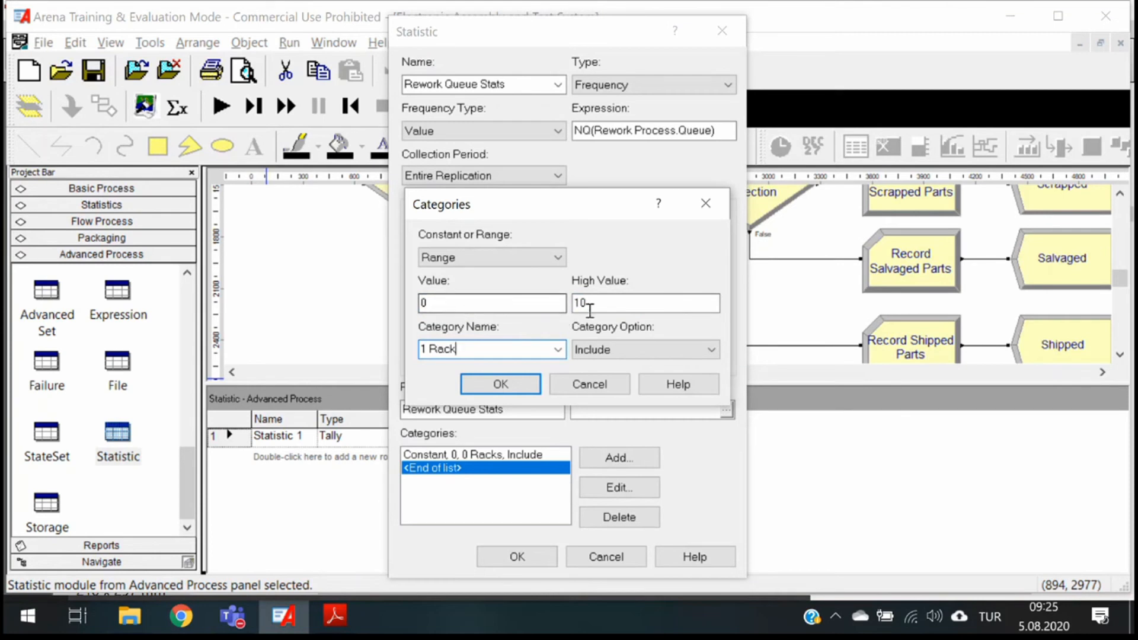
pyautogui.click(496, 385)
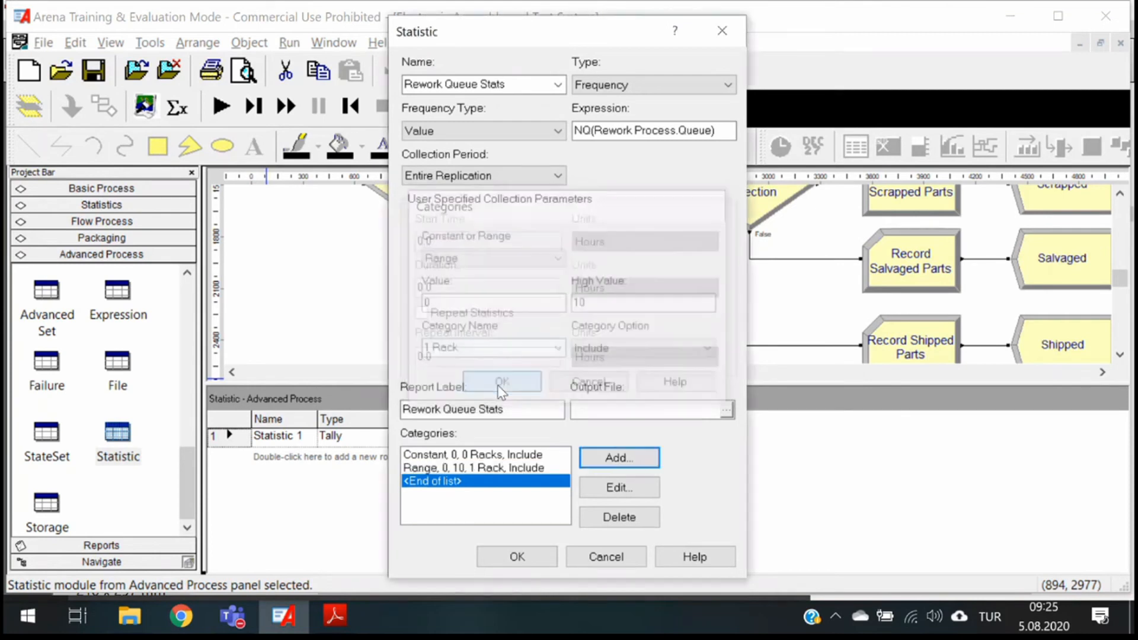
# - Add a range category from 10 to 20 named 2 Racks
pyautogui.click(625, 456)
pyautogui.click(492, 257)
pyautogui.click(460, 297)
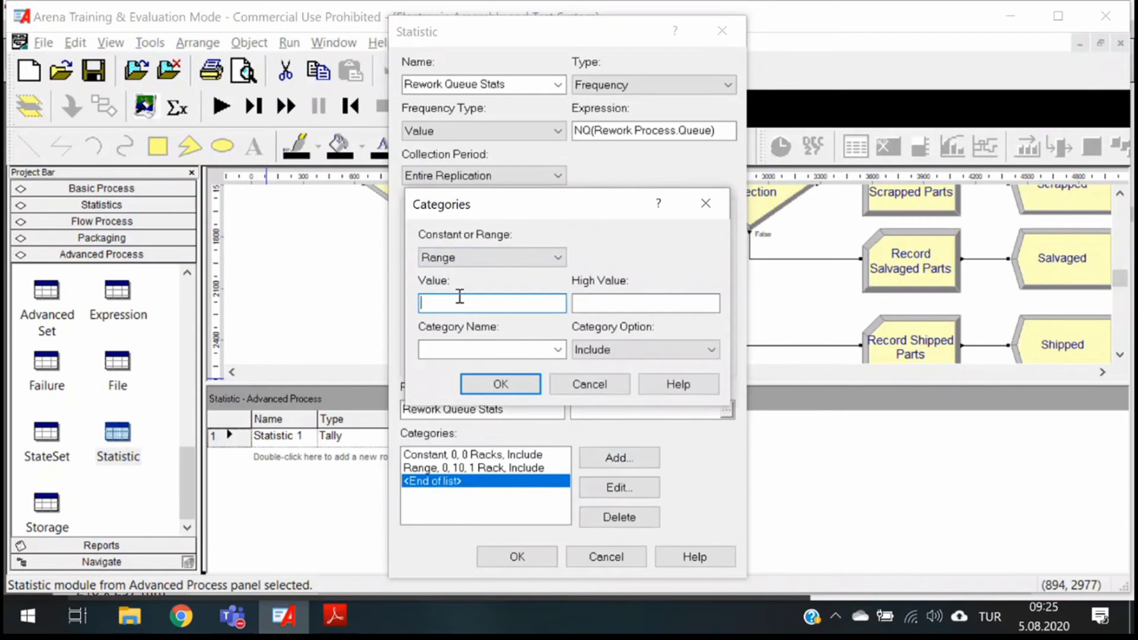
pyautogui.write('10')
pyautogui.press('Tab')
pyautogui.write('20')
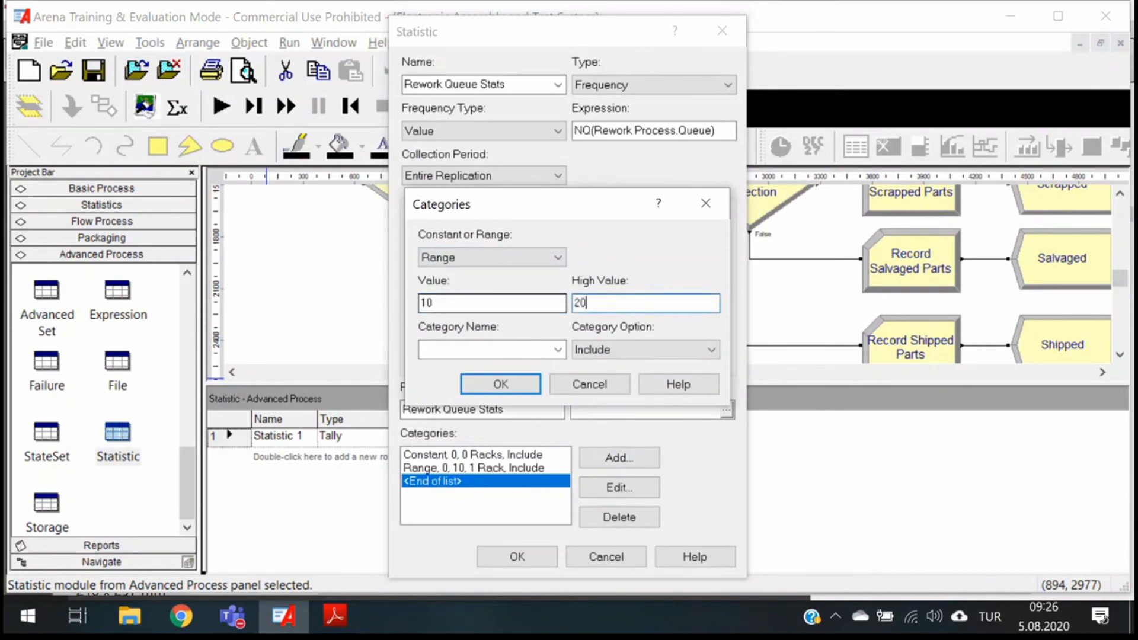
pyautogui.click(455, 344)
pyautogui.write('2 Rck')
pyautogui.press('BackSpace')
pyautogui.press('BackSpace')
pyautogui.write('acks')
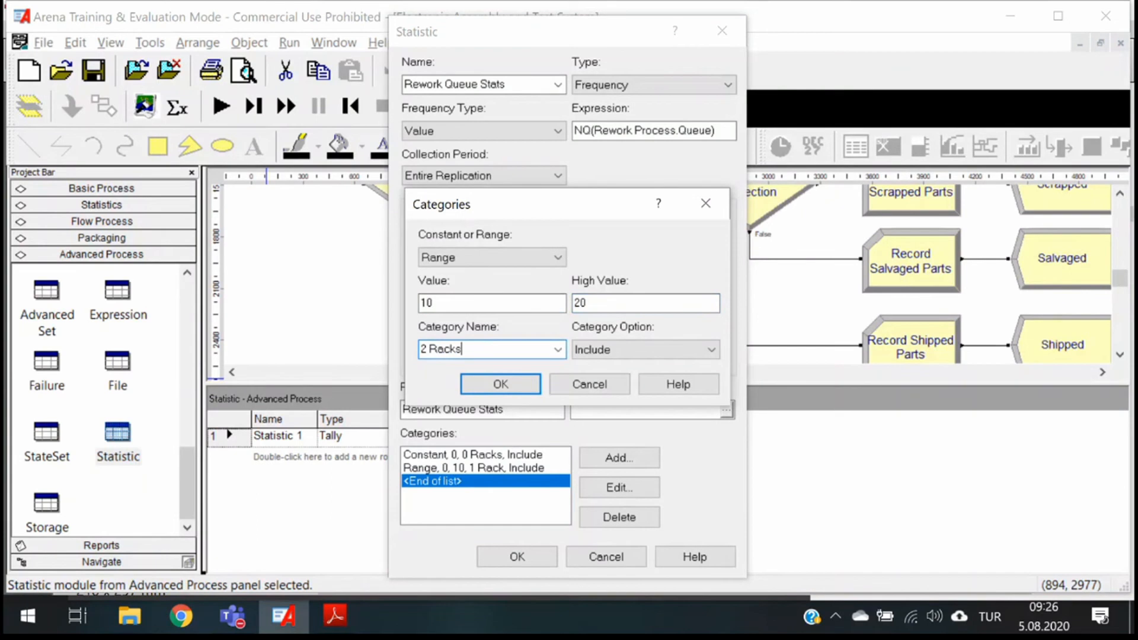
pyautogui.click(515, 393)
# - Add a range category from 20 to 30 named 3 racks
pyautogui.click(611, 461)
pyautogui.click(478, 258)
pyautogui.click(471, 290)
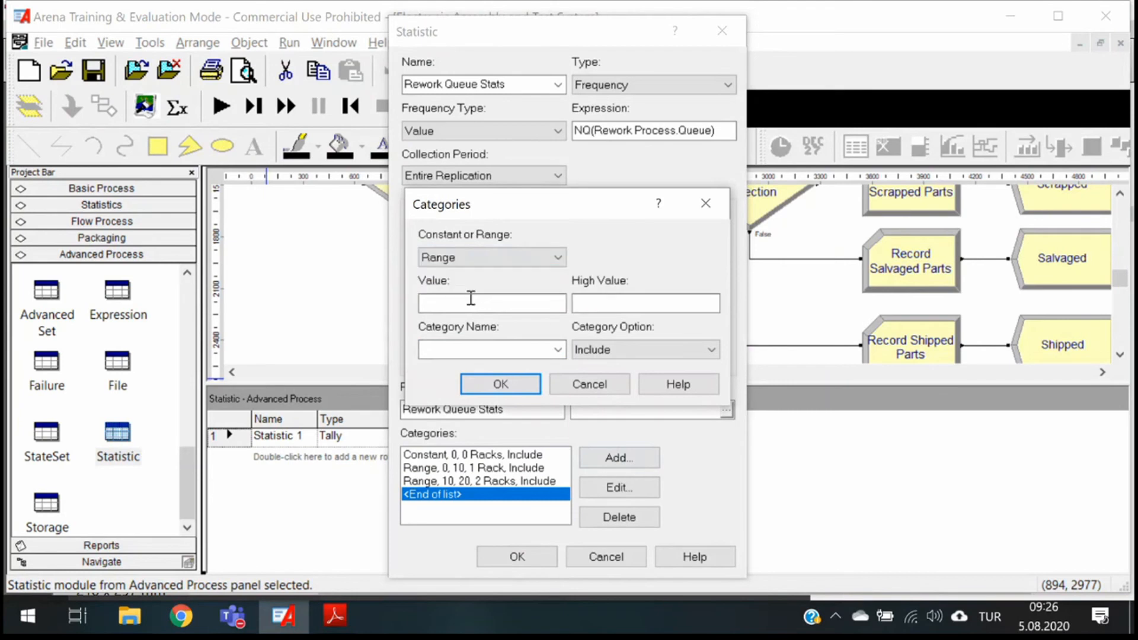
pyautogui.click(474, 303)
pyautogui.write('20-')
pyautogui.press('Tab')
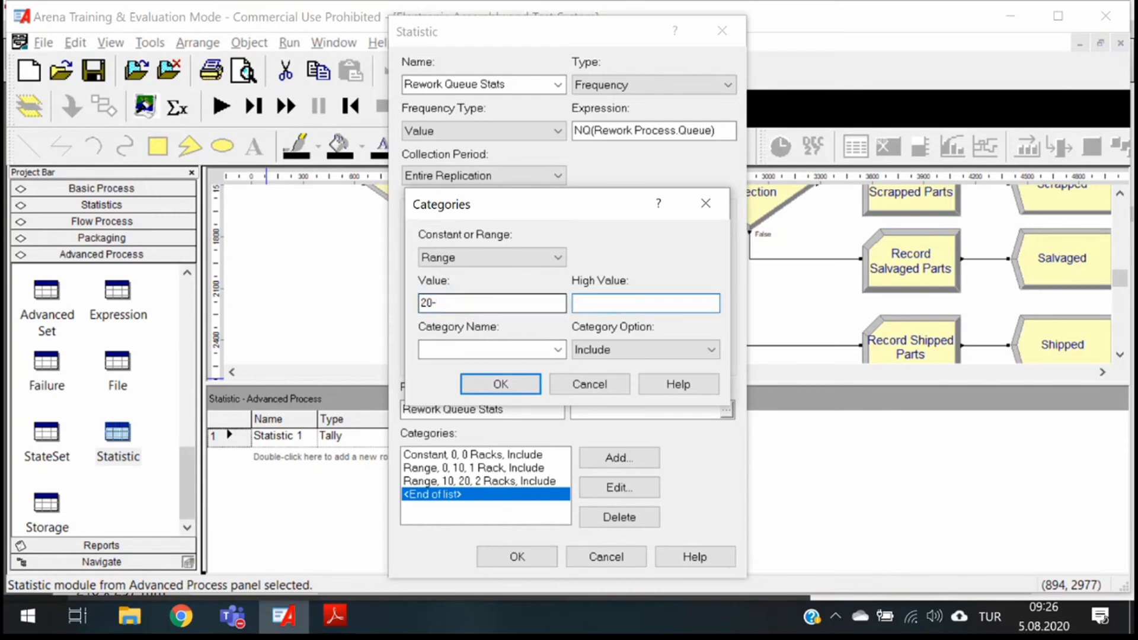
pyautogui.click(487, 301)
pyautogui.press('BackSpace')
pyautogui.write('30')
pyautogui.click(452, 350)
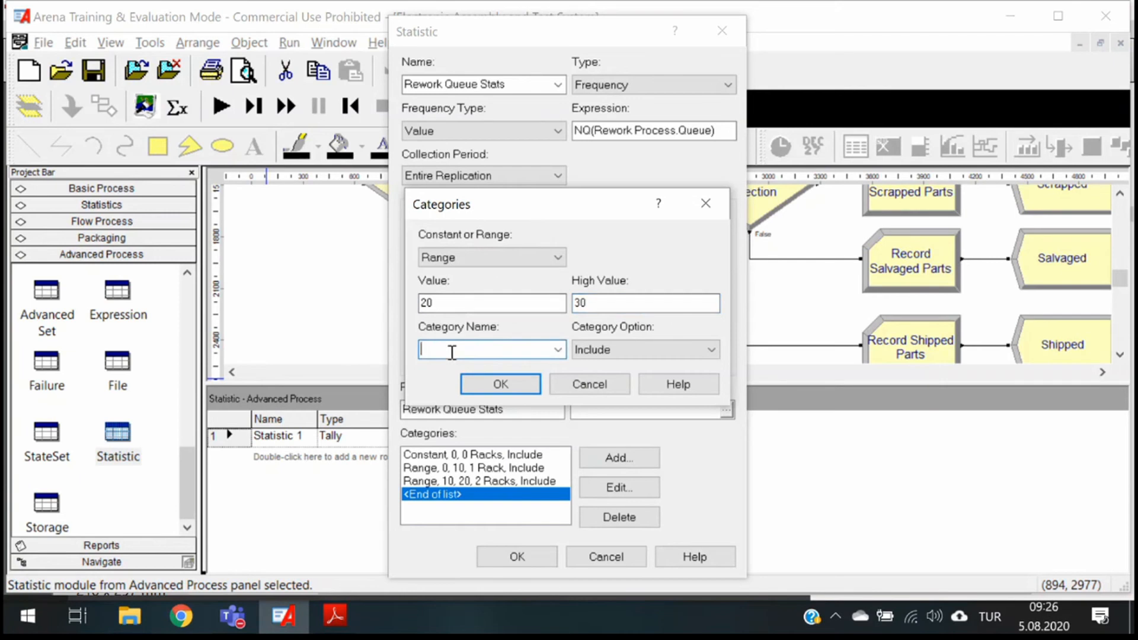
pyautogui.write('3 racks')
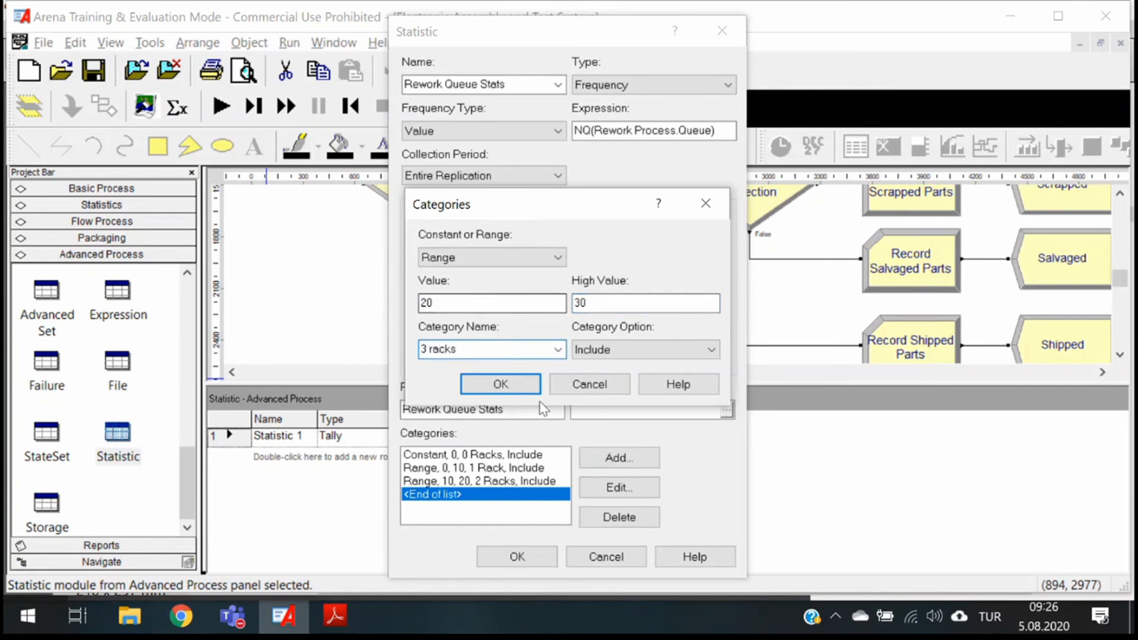
pyautogui.click(501, 384)
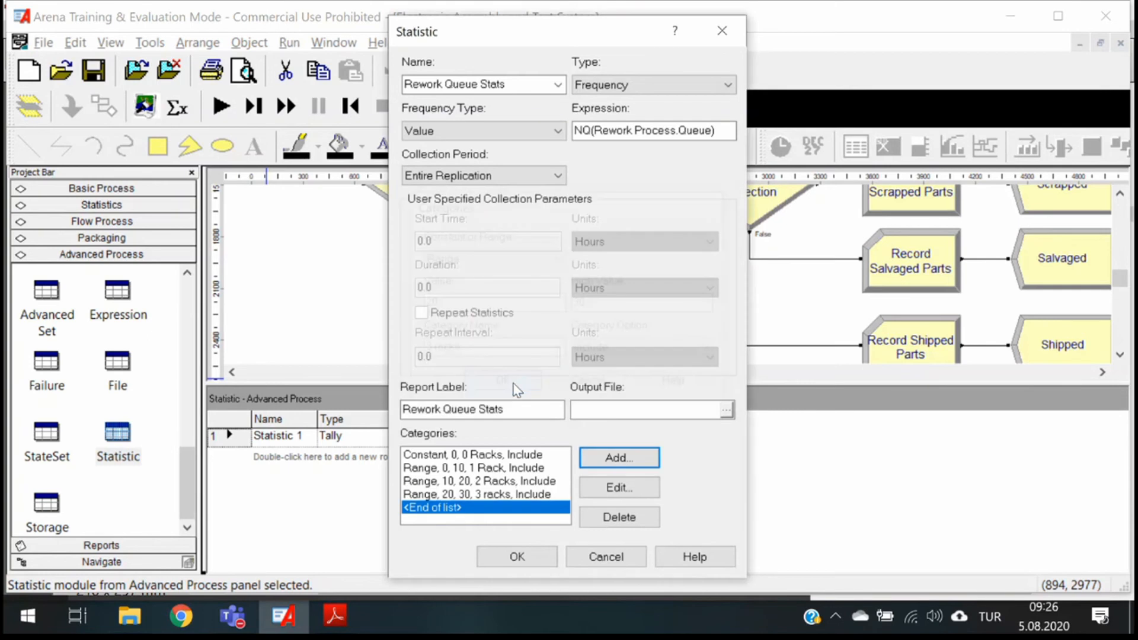
# - Add a range category from 30 to 40 named 4 Racks and accept the completed statistic
pyautogui.click(619, 458)
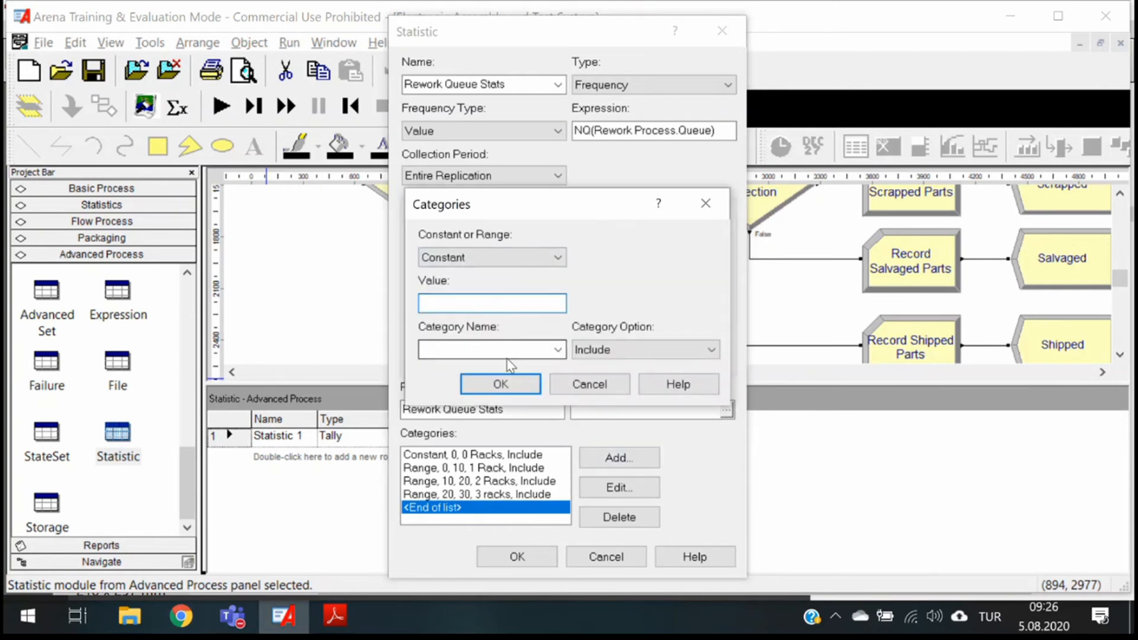
pyautogui.click(556, 257)
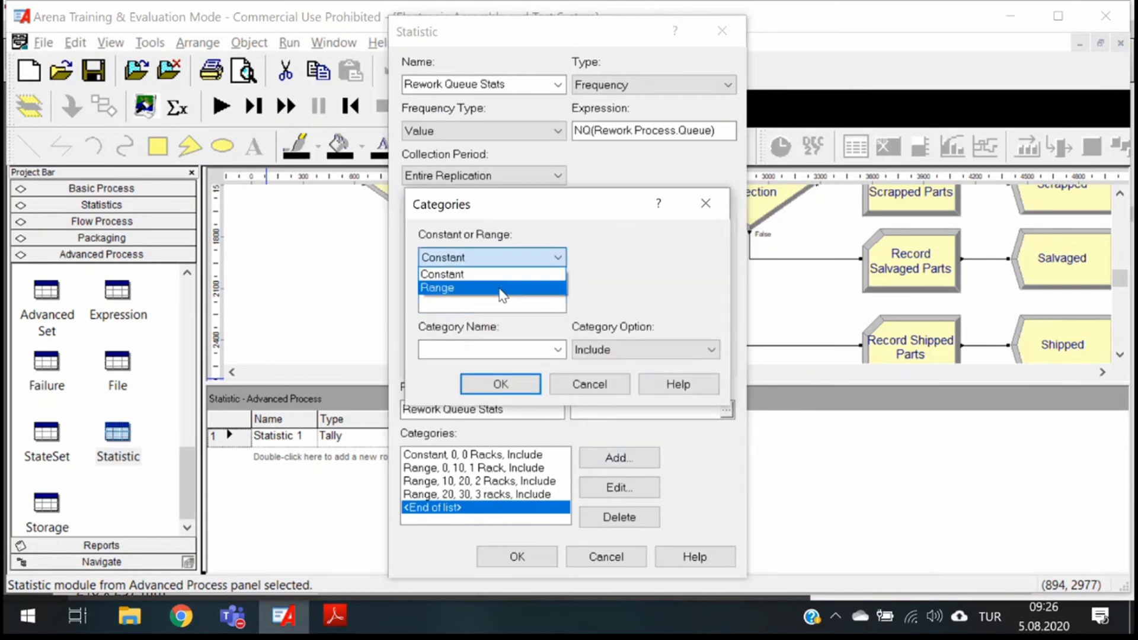
pyautogui.click(501, 289)
pyautogui.click(483, 302)
pyautogui.write('30')
pyautogui.press('Tab')
pyautogui.write('40')
pyautogui.click(455, 349)
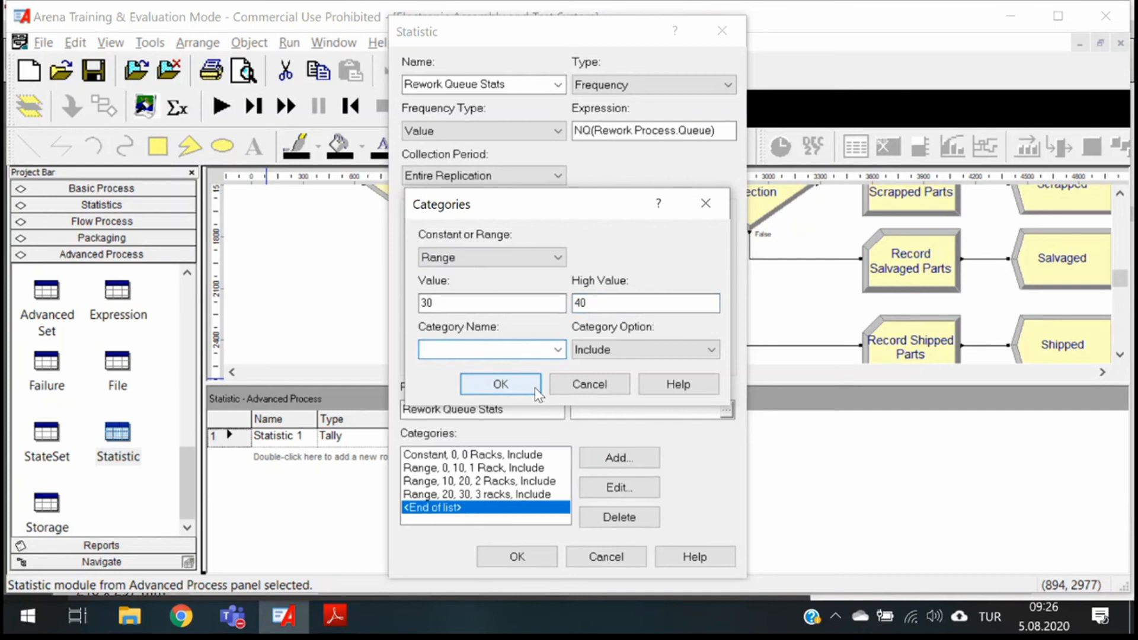
pyautogui.write('4 Racks')
pyautogui.click(523, 390)
pyautogui.click(517, 557)
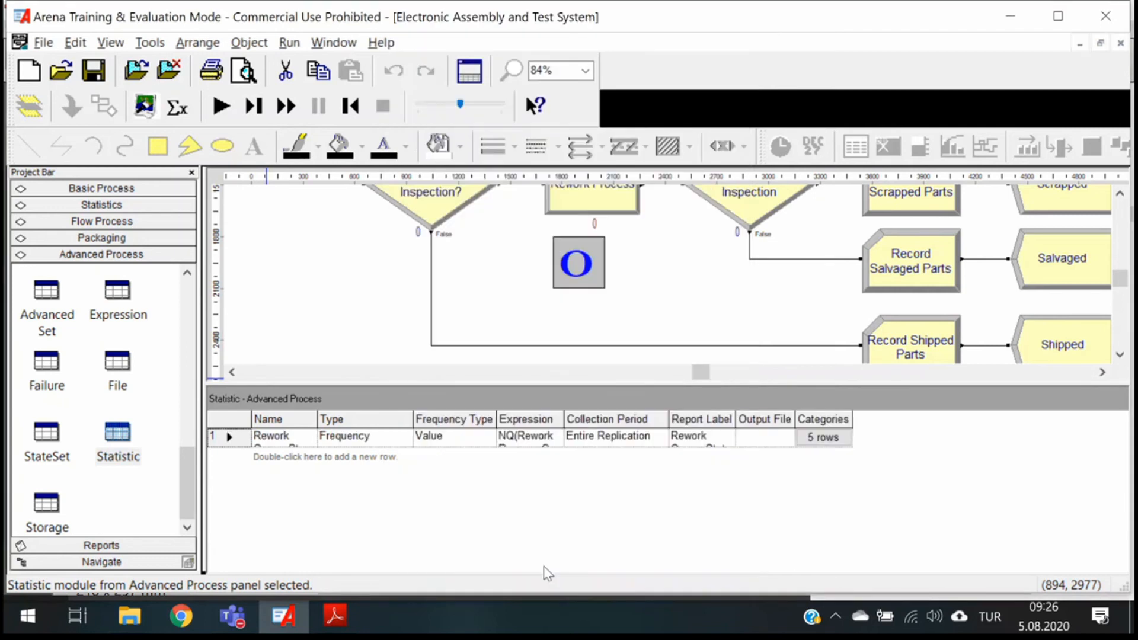
# - Widen the Name column of the Statistic spreadsheet slightly and make row 1 taller so its full entries can be read
pyautogui.moveTo(317, 418); pyautogui.dragTo(387, 418)
pyautogui.doubleClick(387, 417)
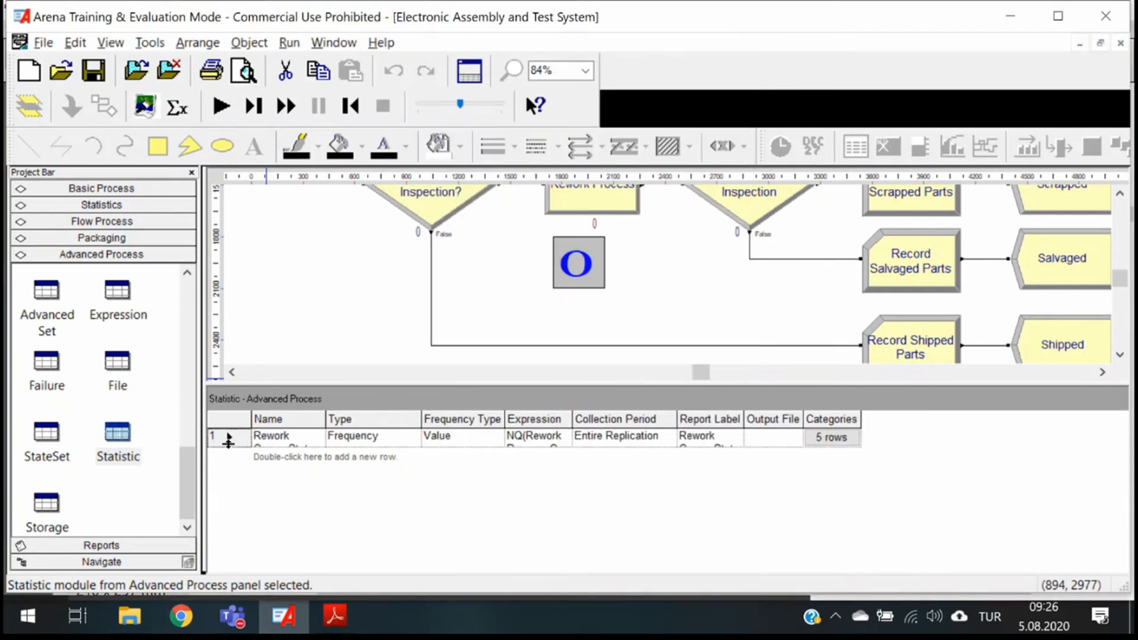
pyautogui.moveTo(225, 446); pyautogui.dragTo(229, 468)
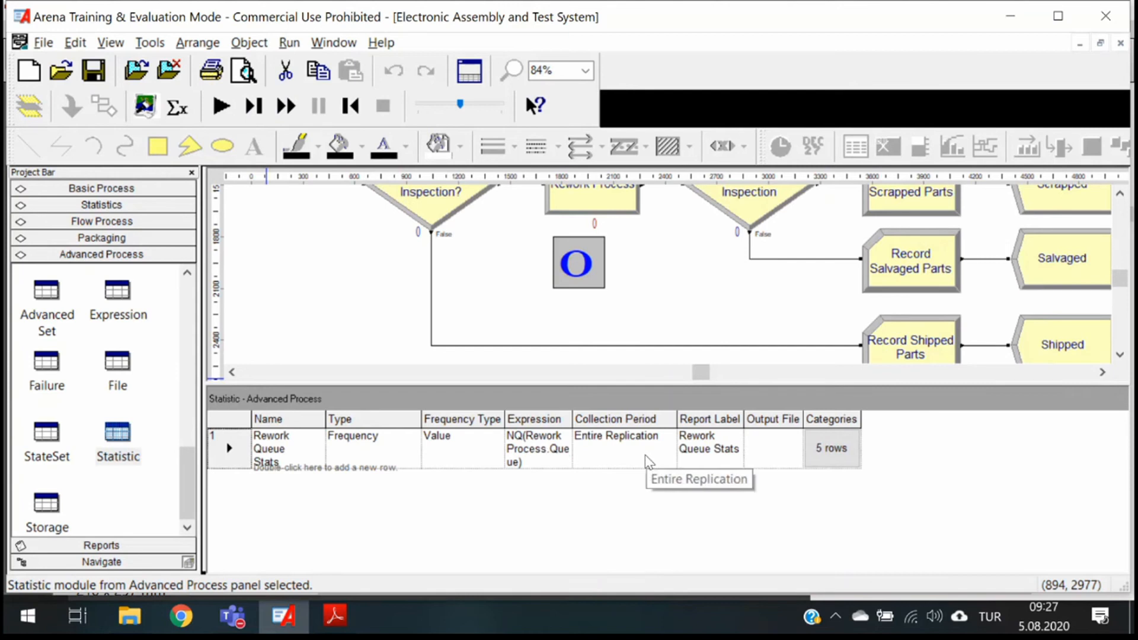
# - Review the category rows defined for the Rework Queue Stats statistic and close the list
pyautogui.click(845, 456)
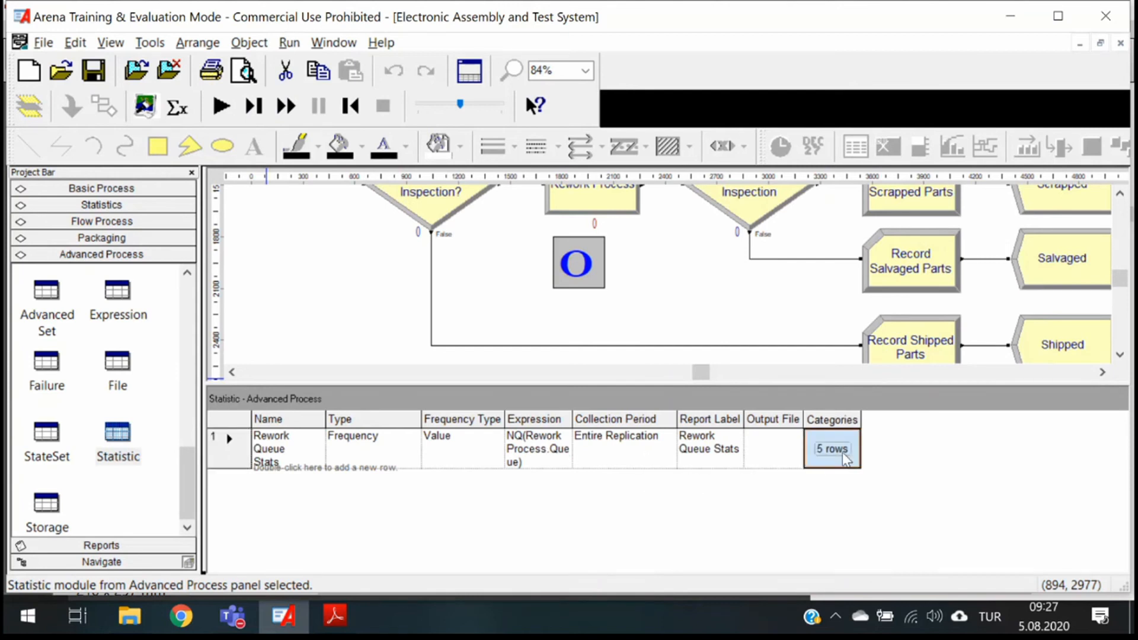
pyautogui.click(846, 456)
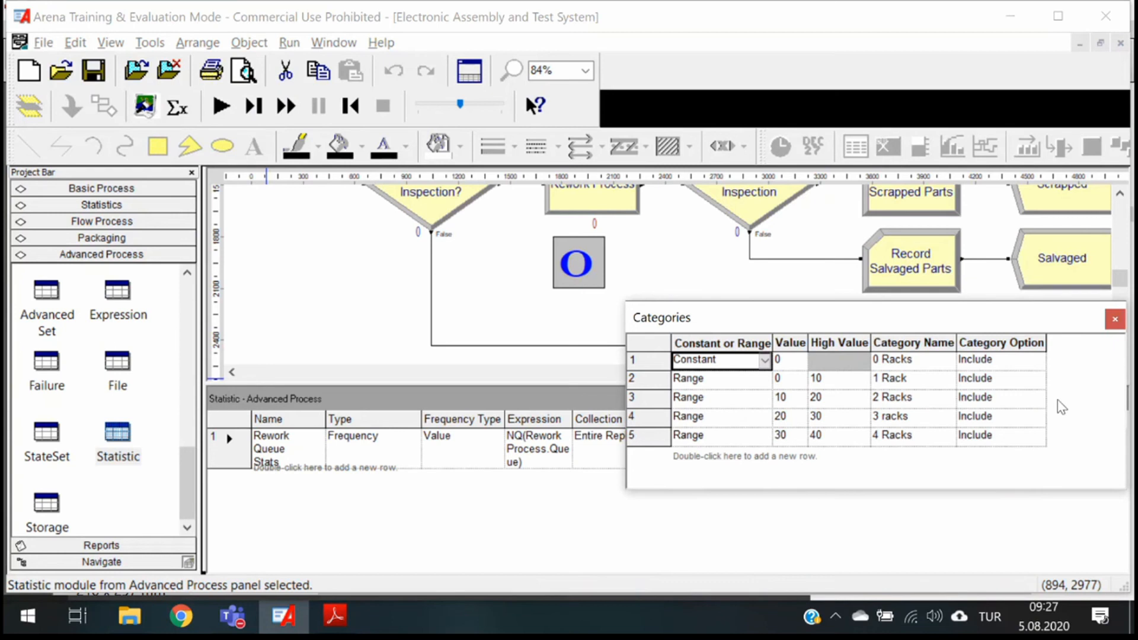
pyautogui.click(1120, 322)
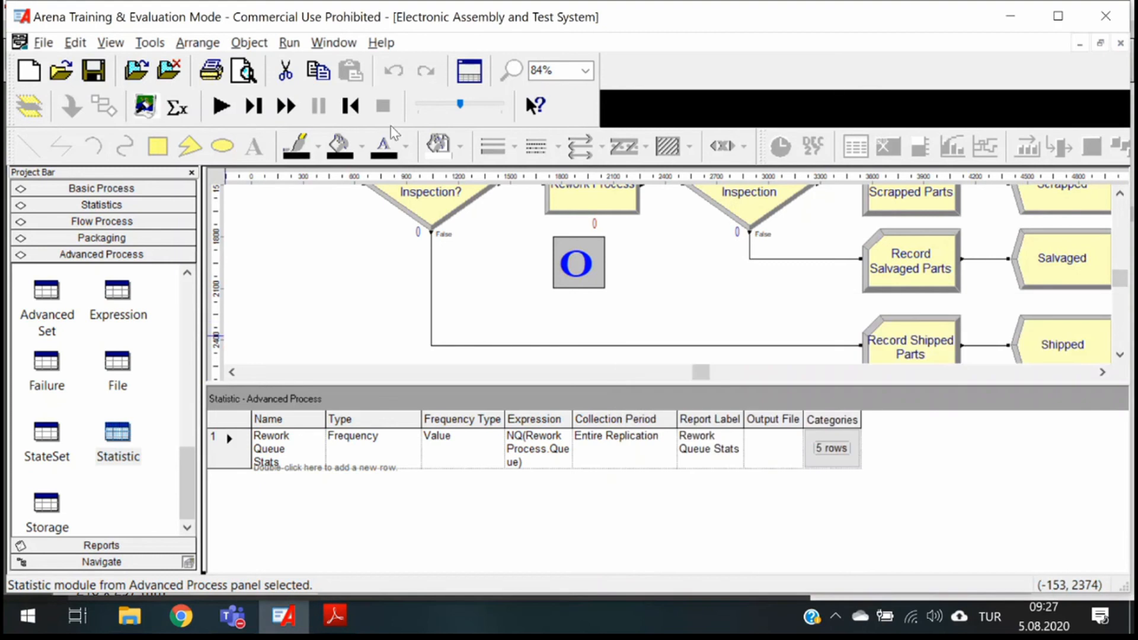
# - Run the simulation to completion, display its results and expand the outline of the Category Overview report
pyautogui.click(219, 110)
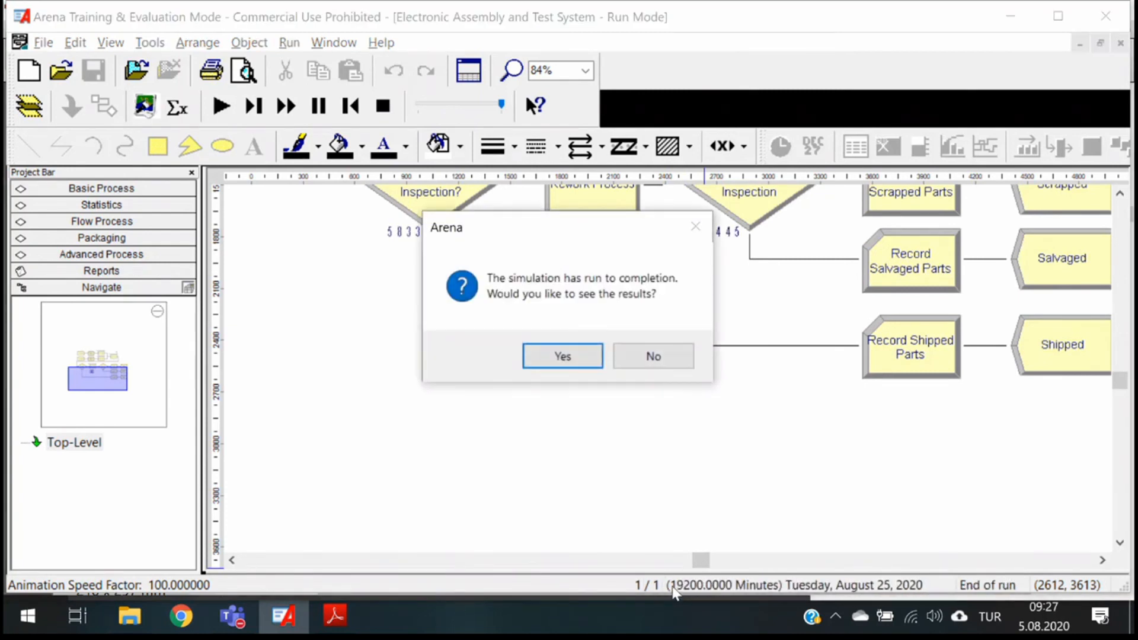
pyautogui.click(585, 357)
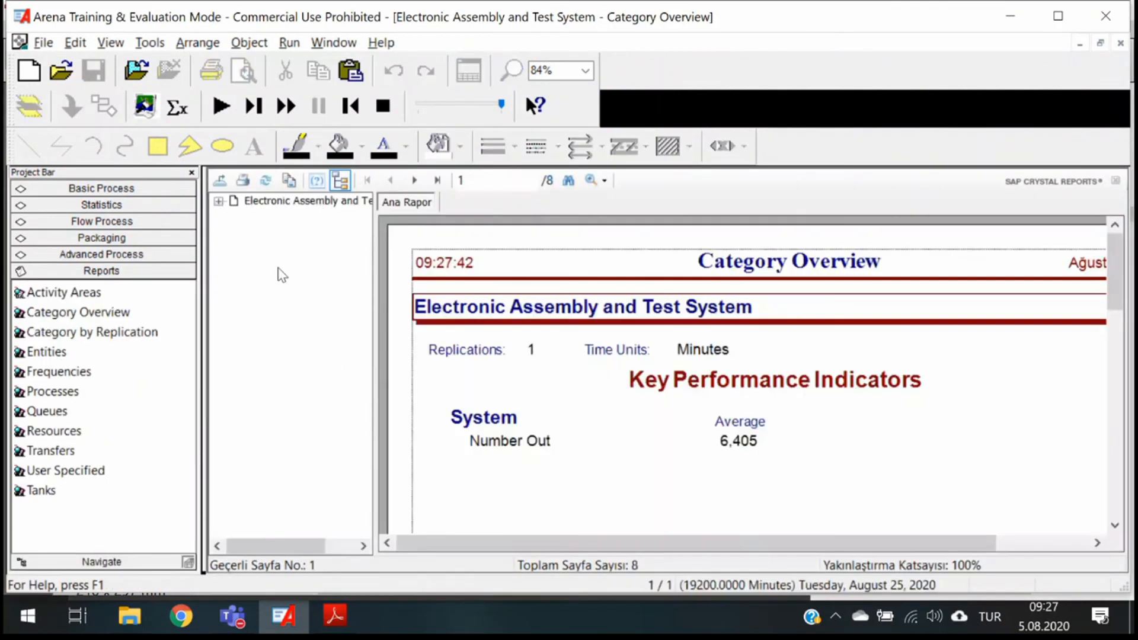
pyautogui.click(218, 201)
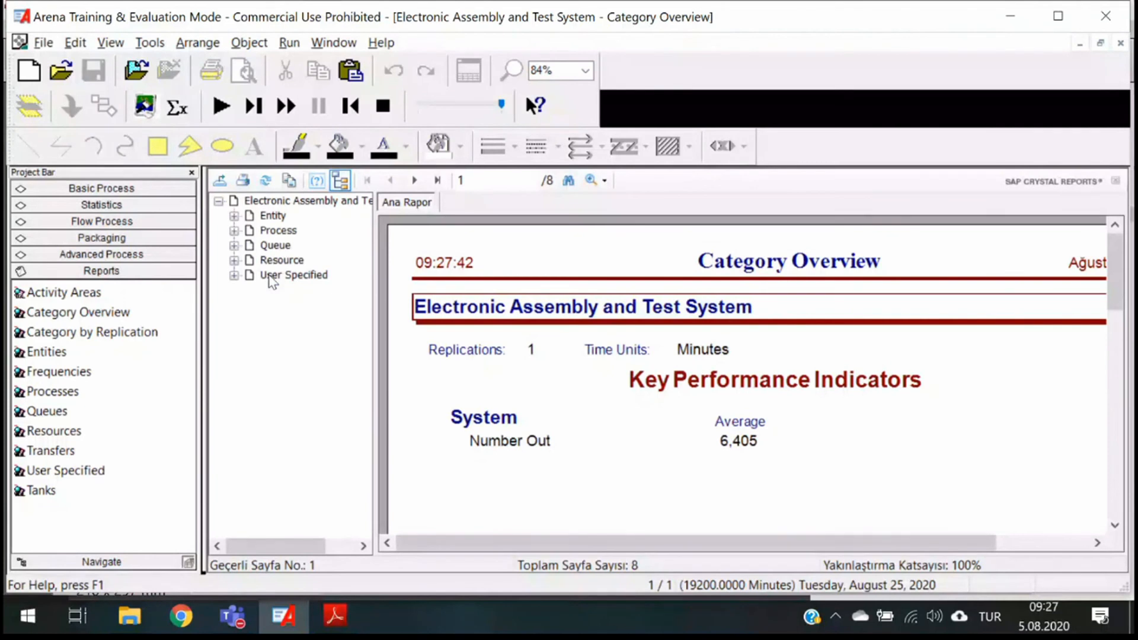
# - Check the User Specified section of the Category Overview report for the rework queue frequency statistic
pyautogui.click(270, 275)
pyautogui.scroll(-5, 675, 394)
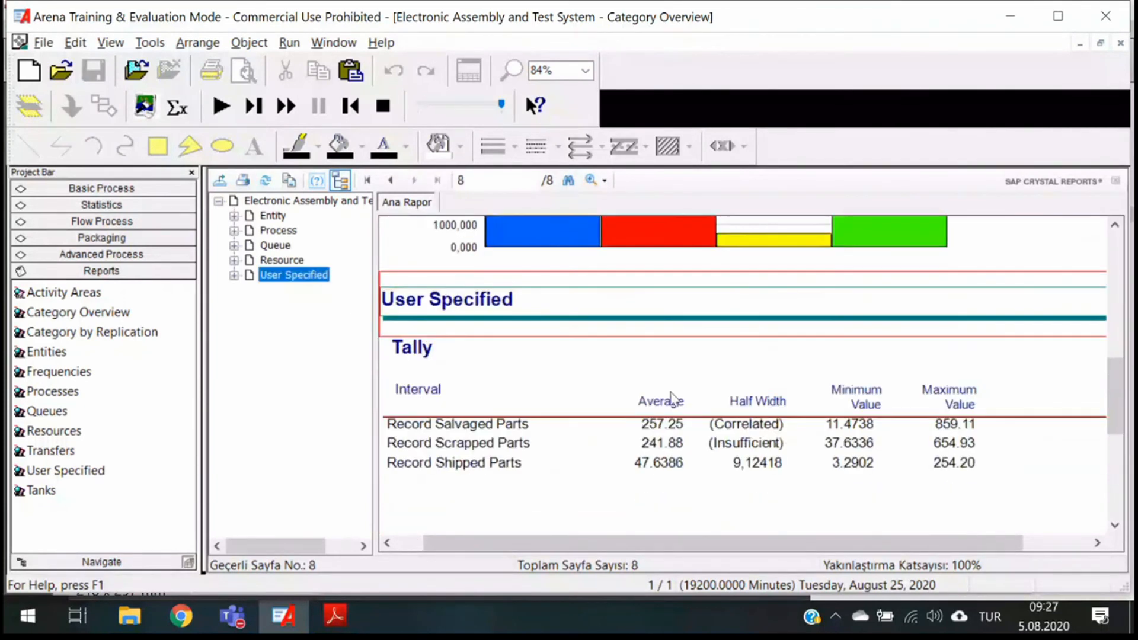
pyautogui.scroll(-3, 672, 398)
pyautogui.scroll(10, 669, 406)
# - Examine the waiting times and number waiting for each process in the Queue section of the Category Overview report
pyautogui.click(234, 246)
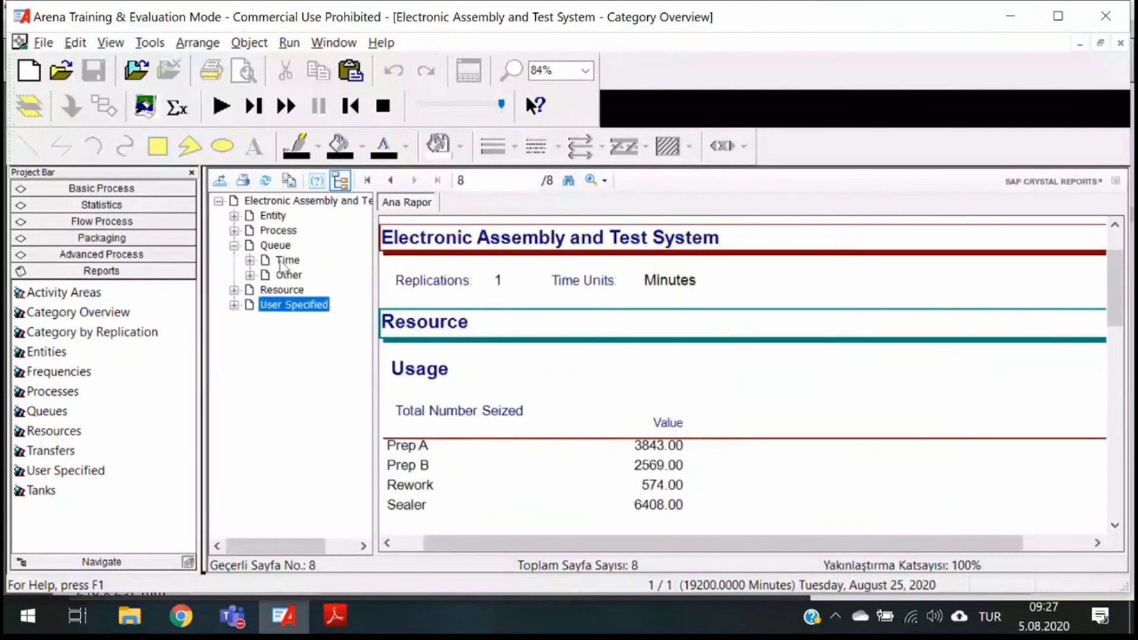
pyautogui.click(270, 262)
pyautogui.scroll(-3, 819, 418)
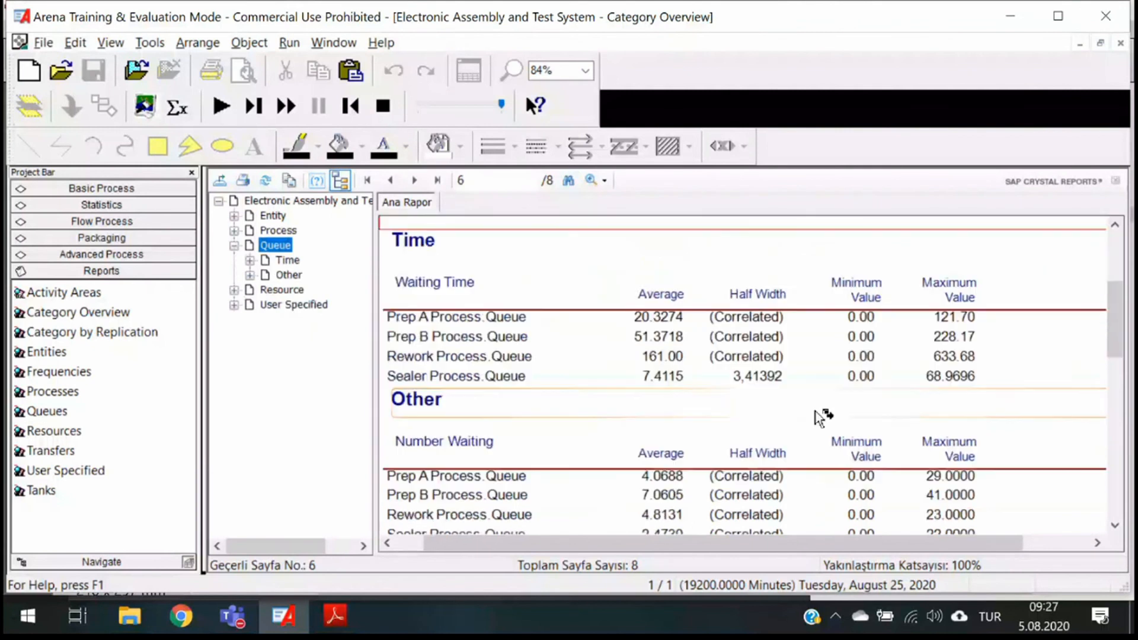
pyautogui.scroll(-4, 819, 418)
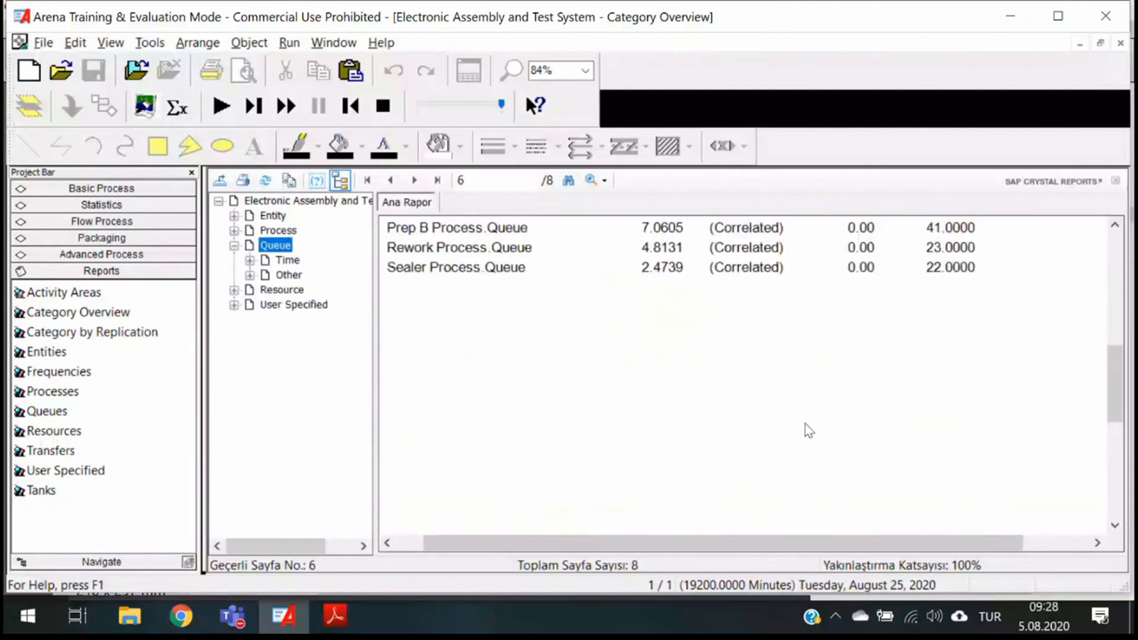
pyautogui.scroll(2, 805, 424)
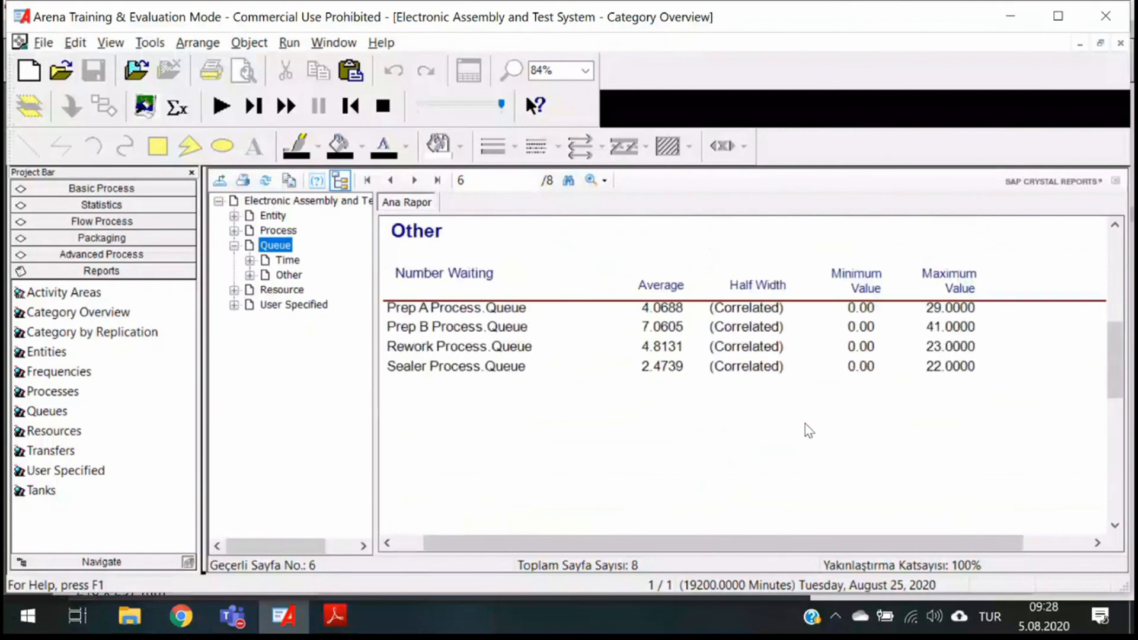
pyautogui.scroll(6, 805, 424)
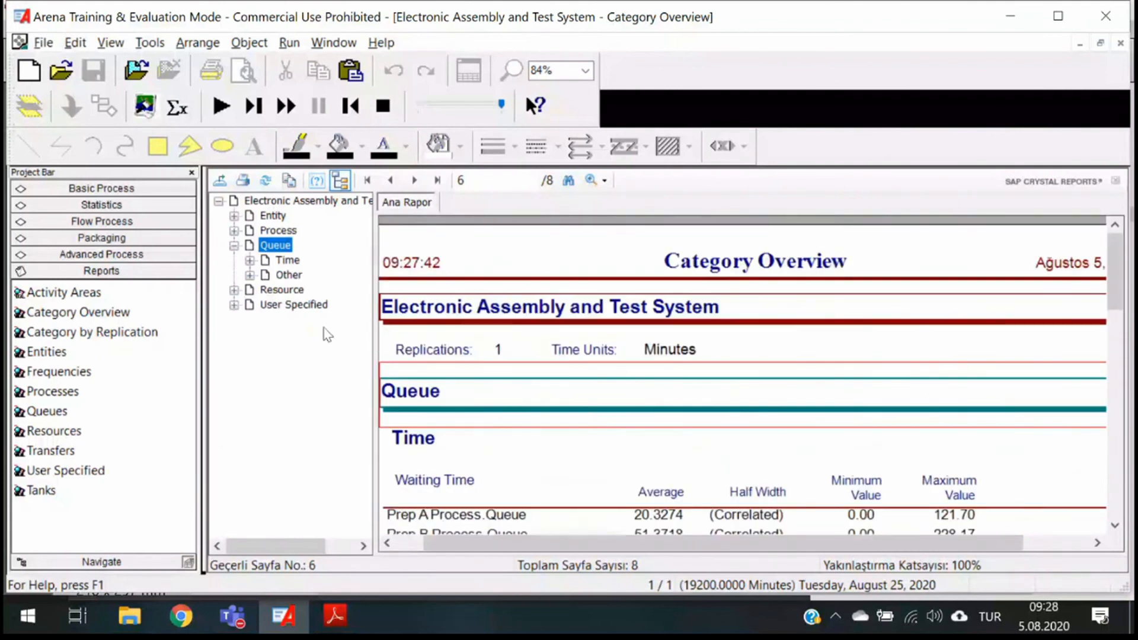
# - Expand the Resource section of the report outline and search the Queue and User Specified pages for the rack categories
pyautogui.click(234, 290)
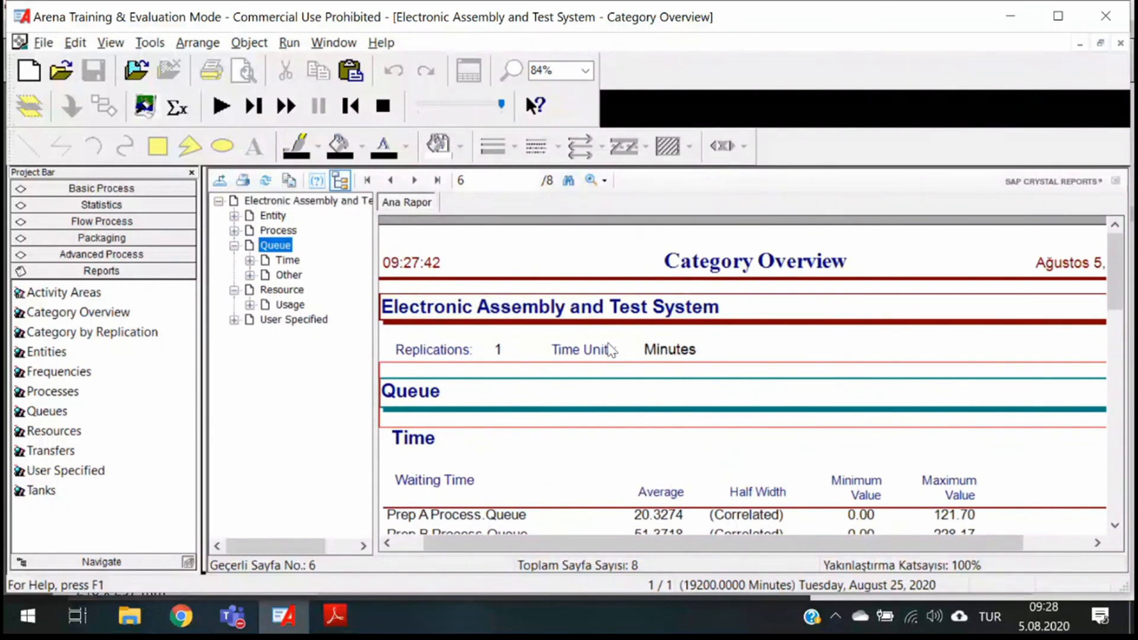
pyautogui.scroll(-8, 611, 350)
pyautogui.scroll(5, 607, 343)
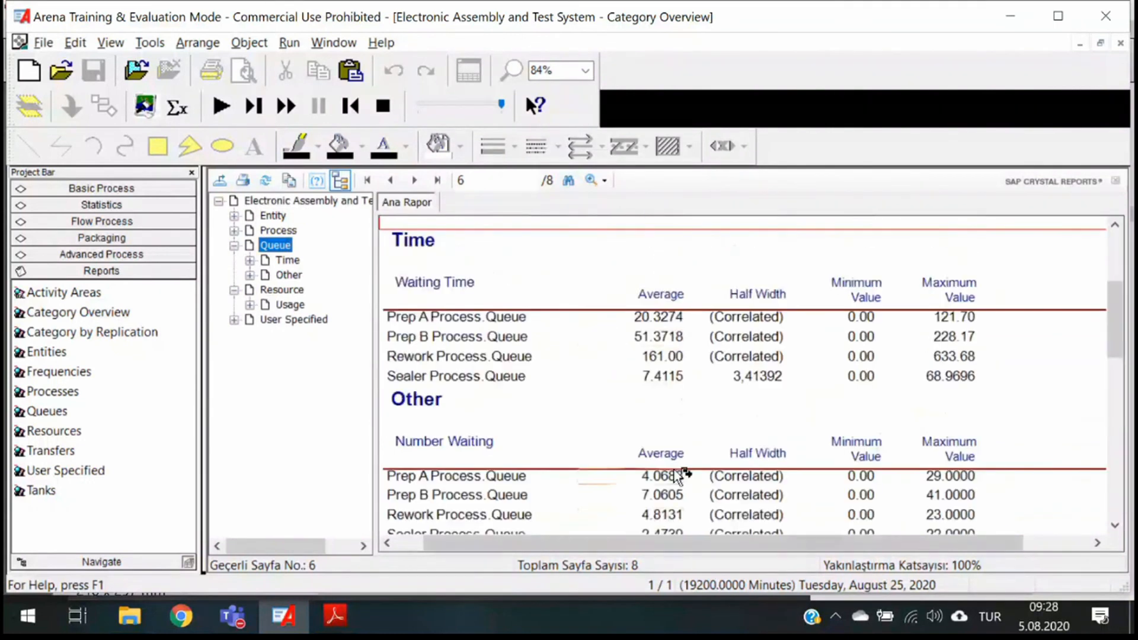
pyautogui.scroll(5, 676, 475)
pyautogui.scroll(-10, 676, 471)
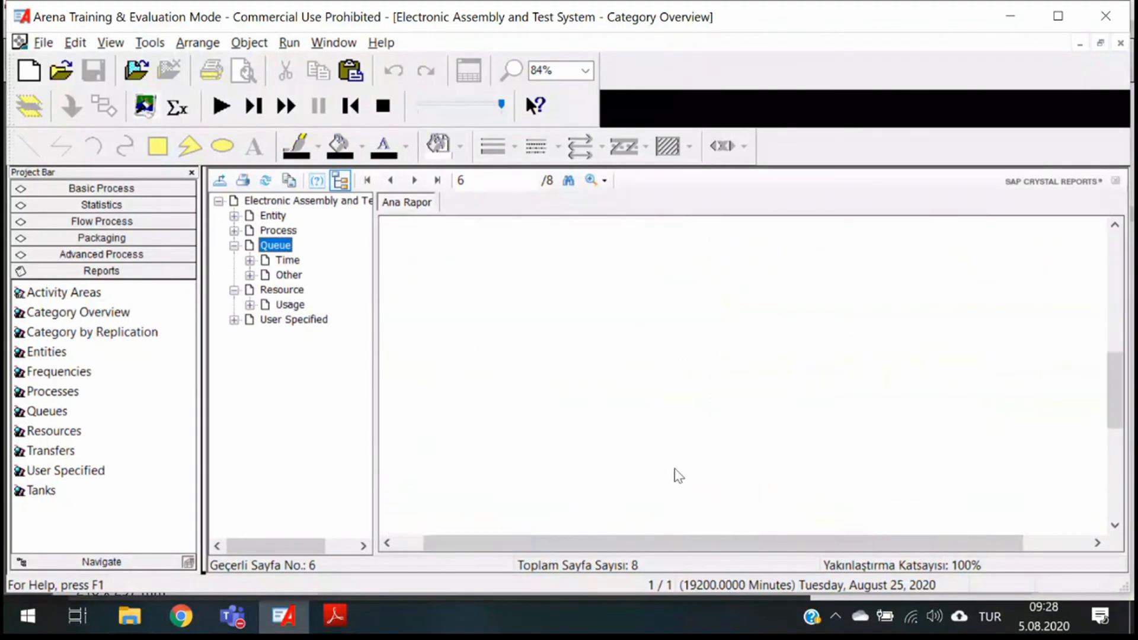
pyautogui.click(291, 322)
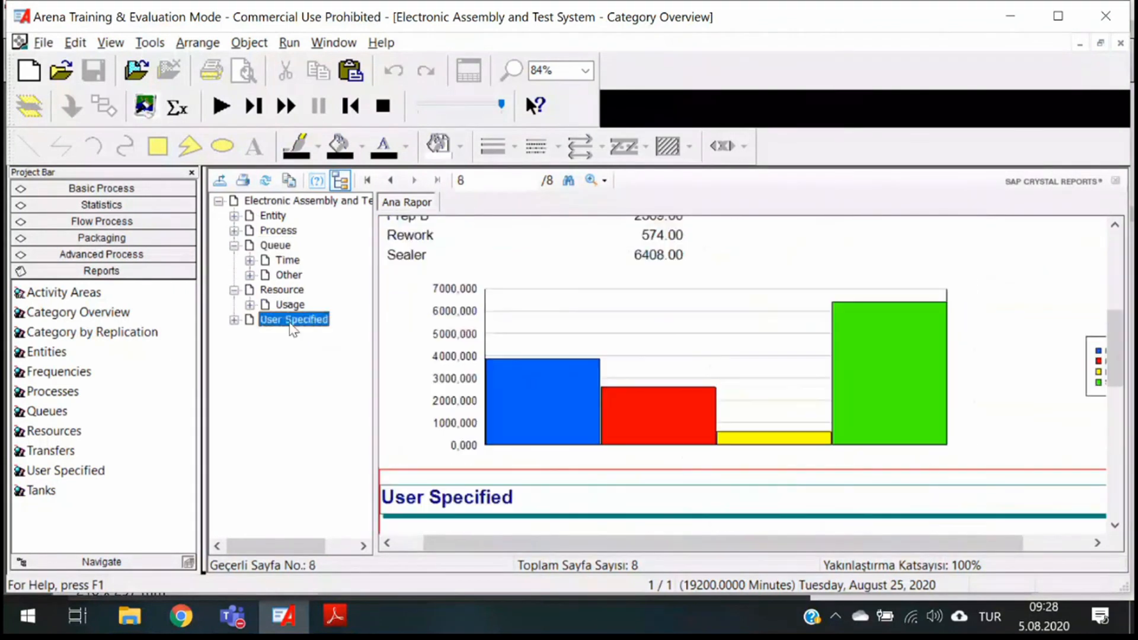
pyautogui.scroll(-6, 588, 397)
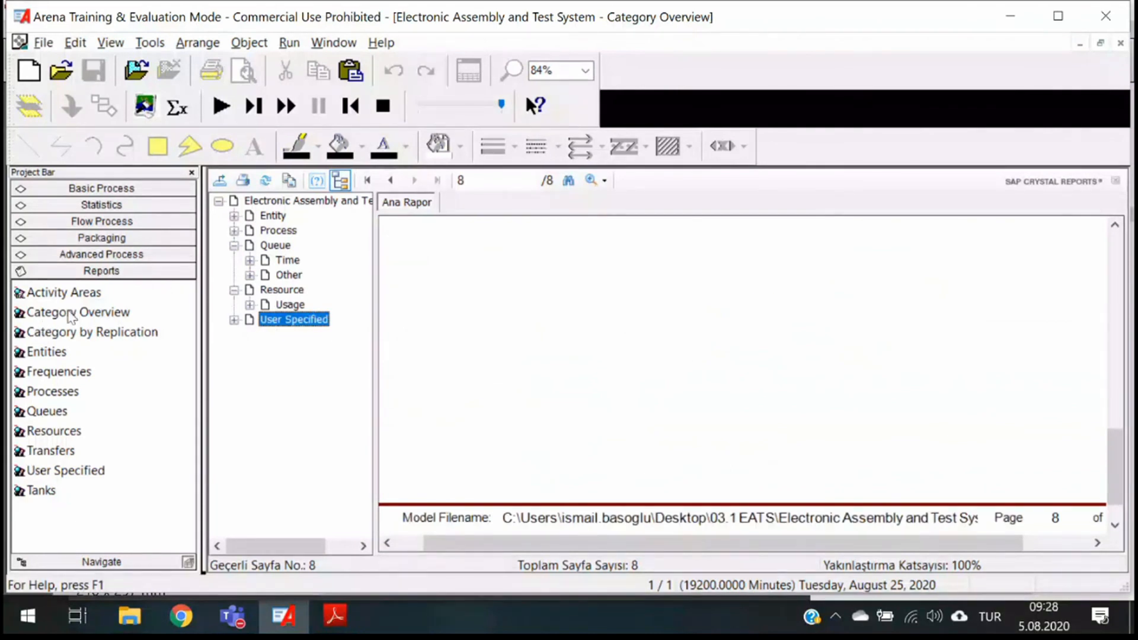
# - Open the User Specified report, switch to the Queues report and read its Queue Detail Summary
pyautogui.click(60, 468)
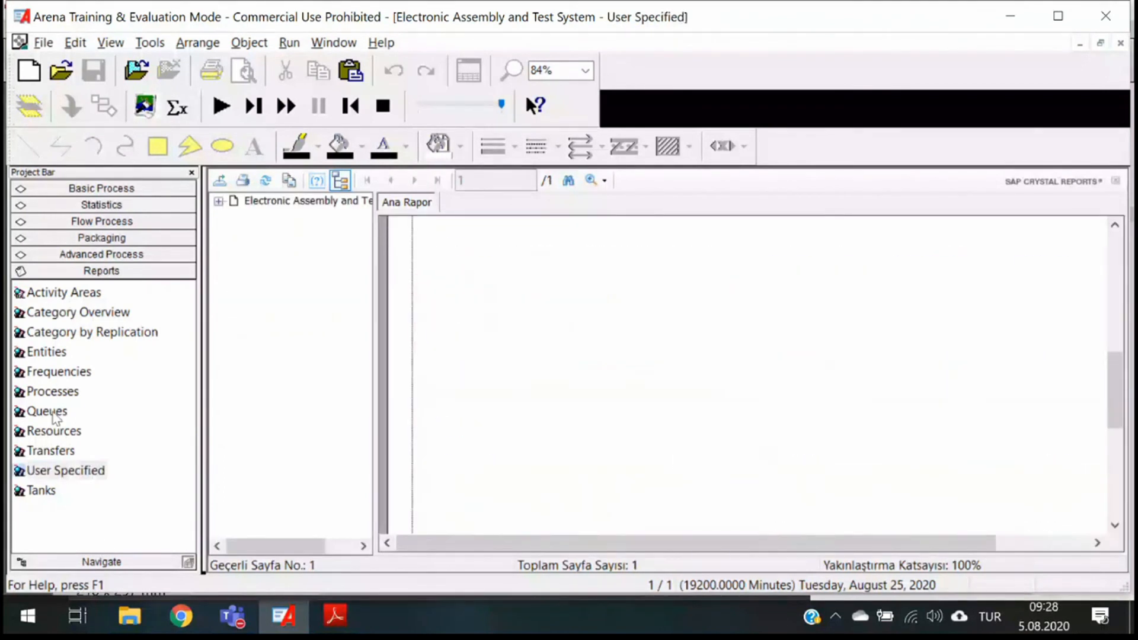
pyautogui.click(52, 414)
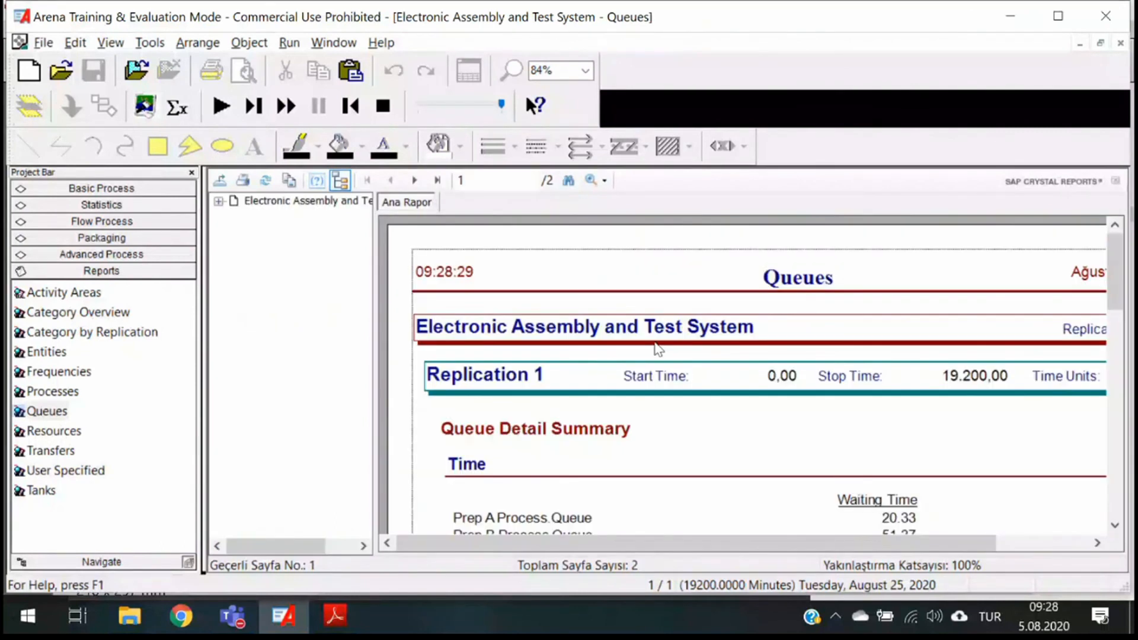
pyautogui.scroll(-5, 652, 356)
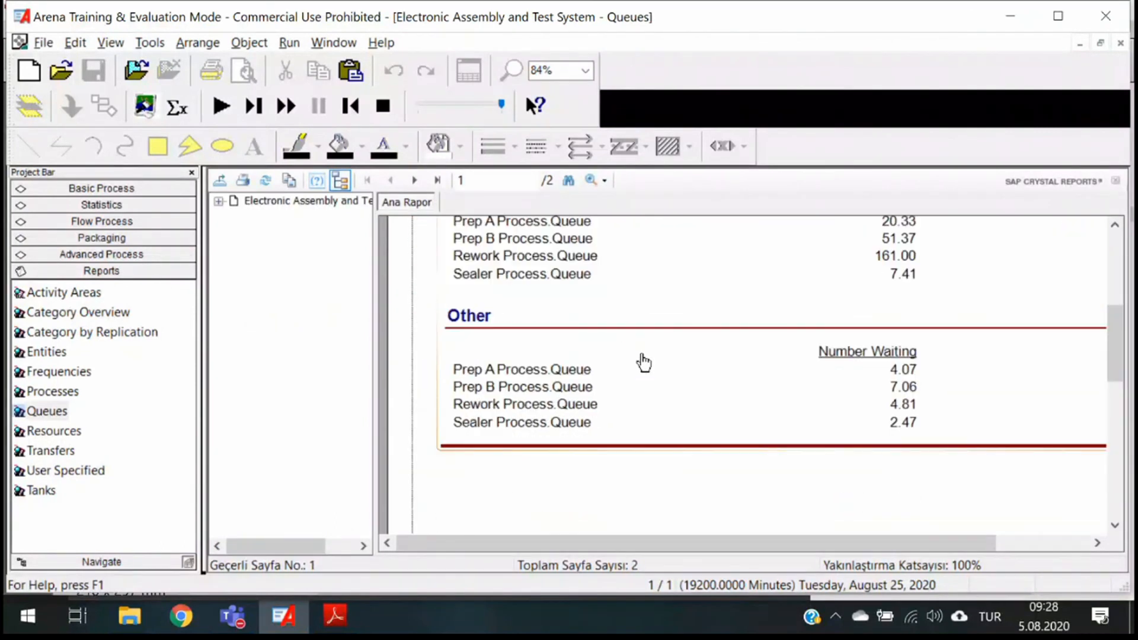
pyautogui.scroll(-2, 643, 362)
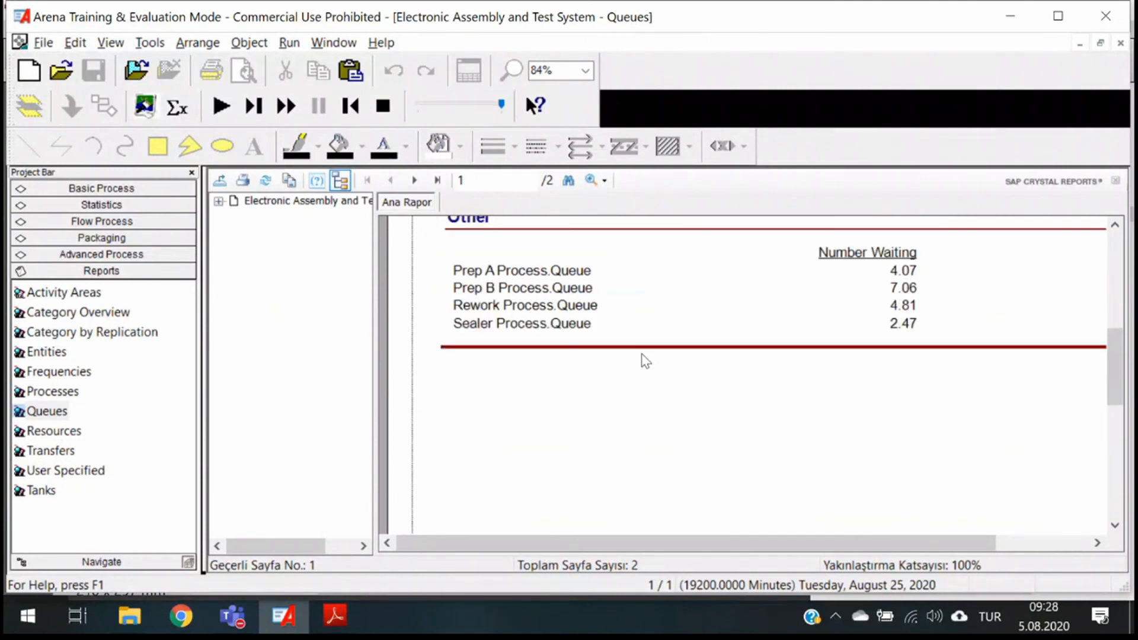
# - Open the Frequencies report and examine the observations, average time and percentages per rack category under Rework Queue Stats
pyautogui.click(50, 377)
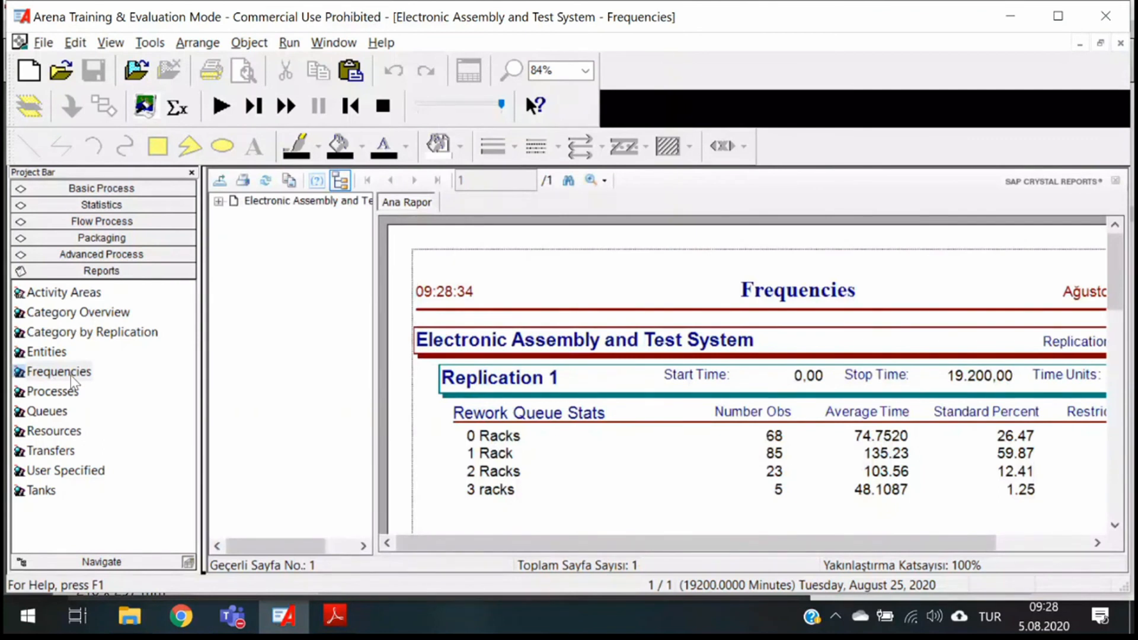
pyautogui.scroll(-2, 729, 432)
pyautogui.moveTo(672, 548); pyautogui.dragTo(761, 557)
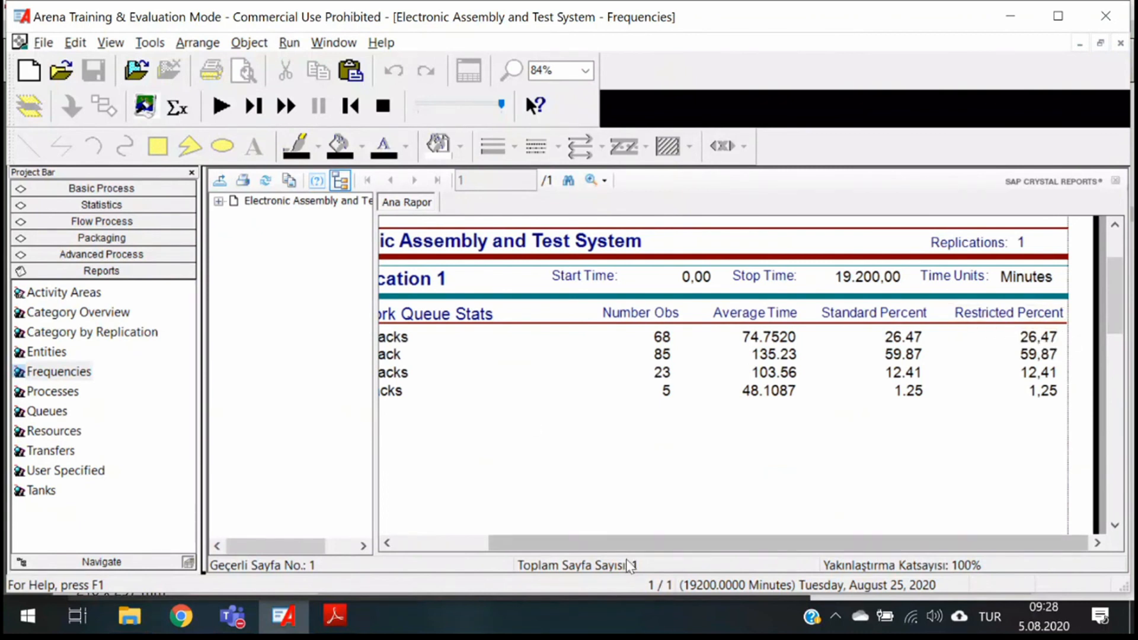
pyautogui.moveTo(635, 545); pyautogui.dragTo(619, 543)
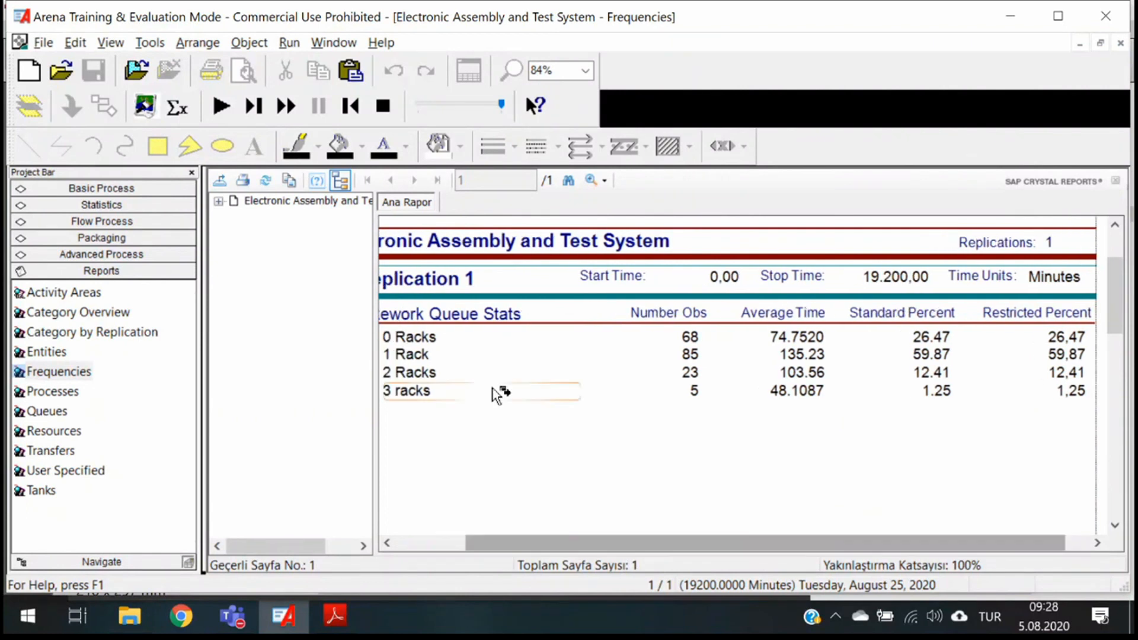